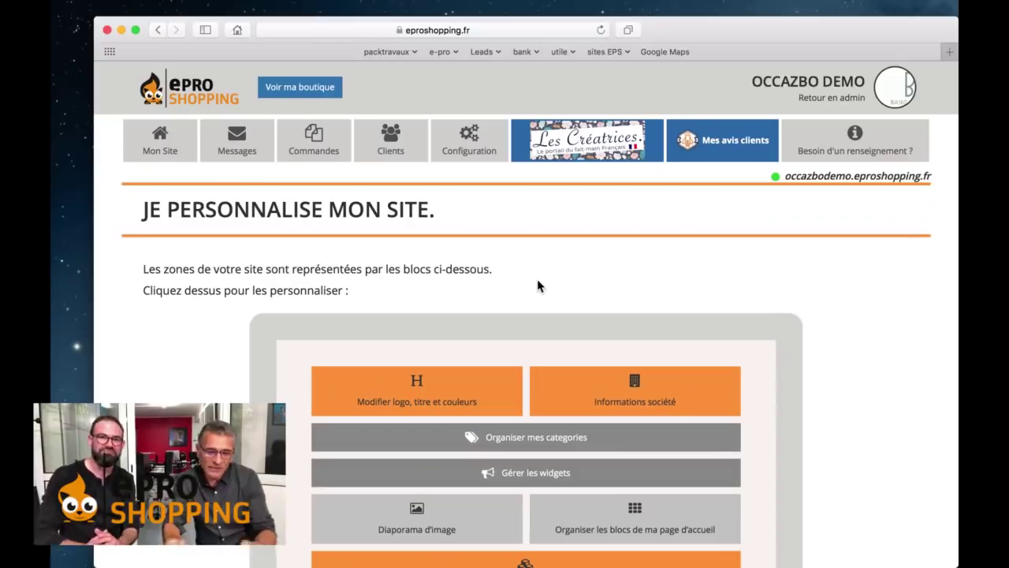
Step: Go to the shop's product management list and open the Beolit 15 product for editing
scroll(531, 261, down, 2)
scroll(529, 261, up, 2)
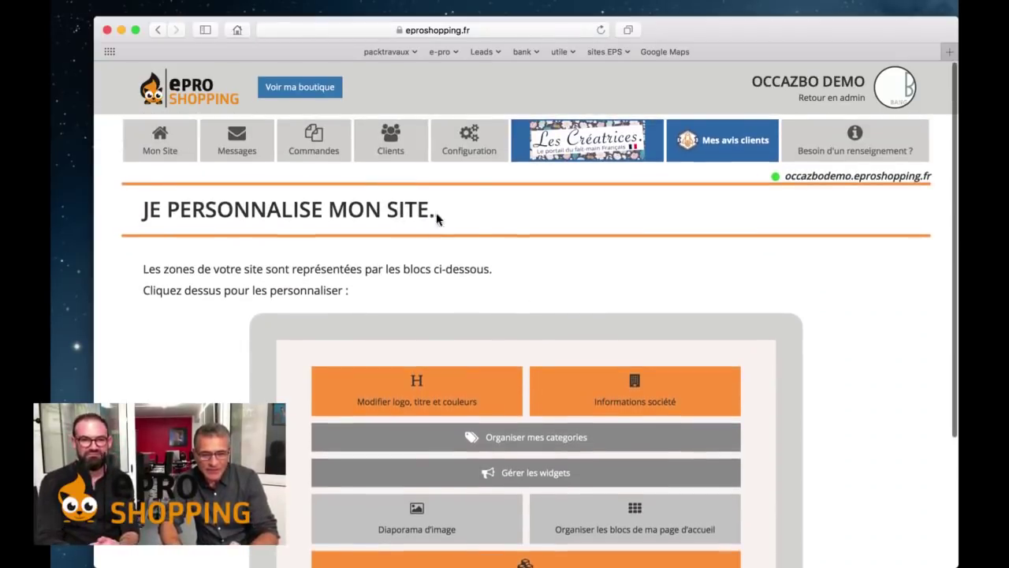
scroll(541, 323, down, 5)
click(538, 400)
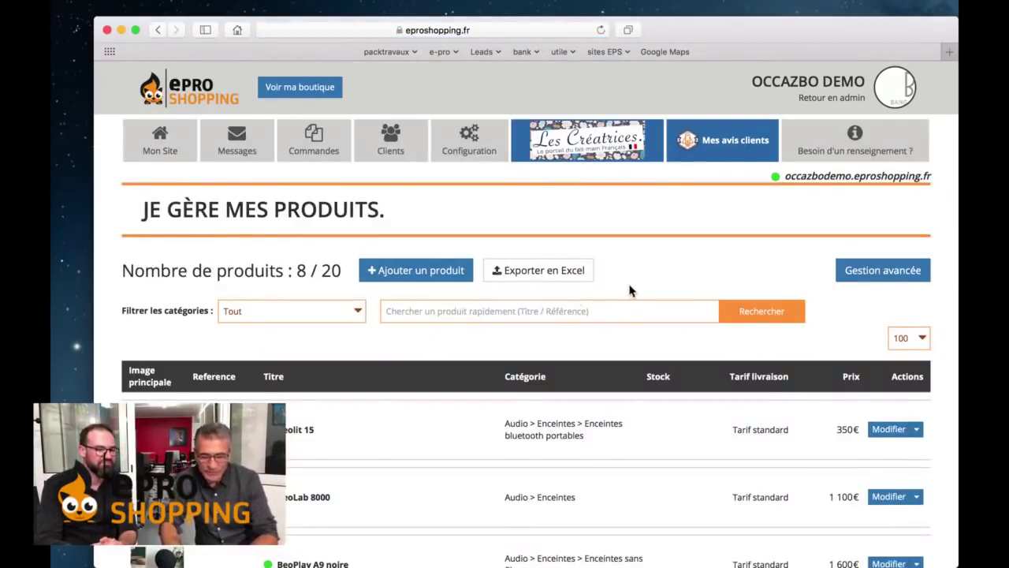
scroll(628, 290, down, 3)
scroll(628, 290, down, 1)
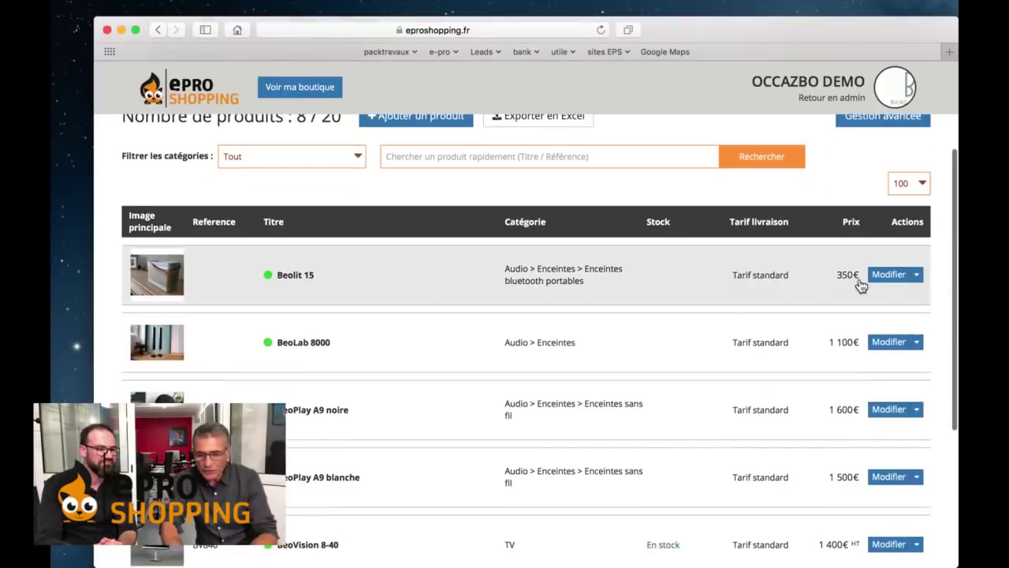
click(888, 276)
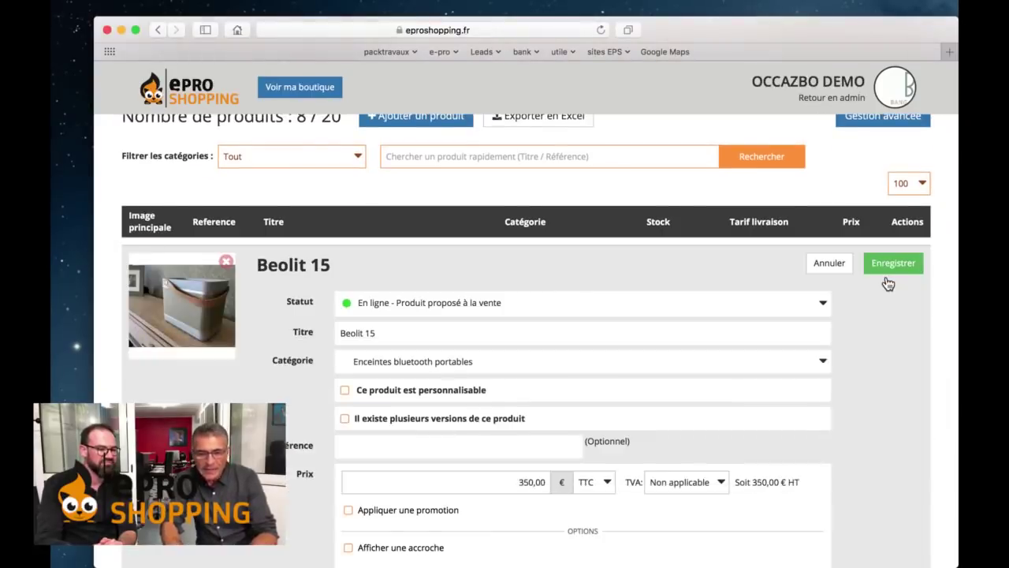
Step: Mark the Beolit 15 product as customisable with "Ce produit est personnalisable"
scroll(751, 263, down, 3)
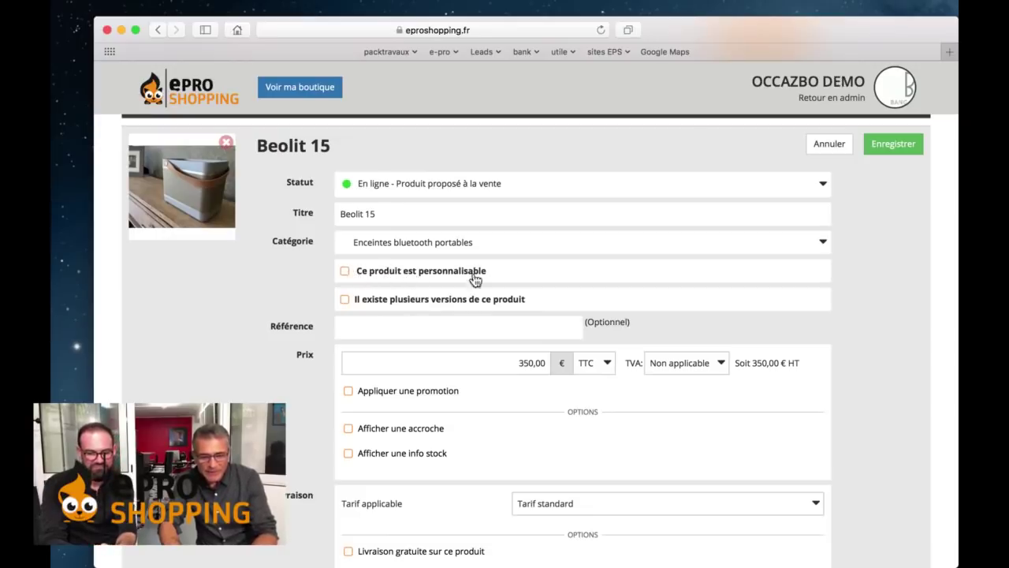
click(345, 272)
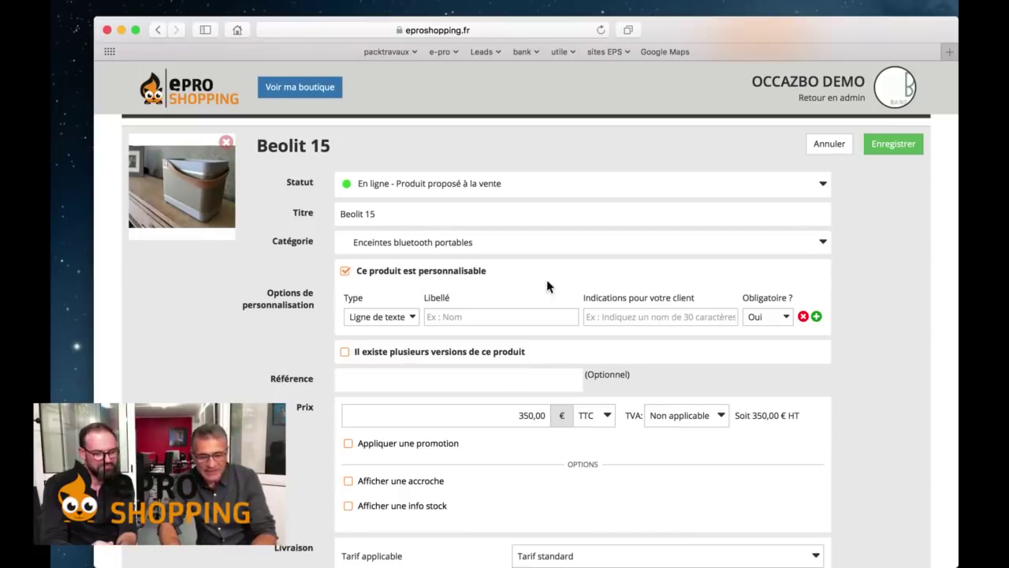
scroll(539, 292, down, 1)
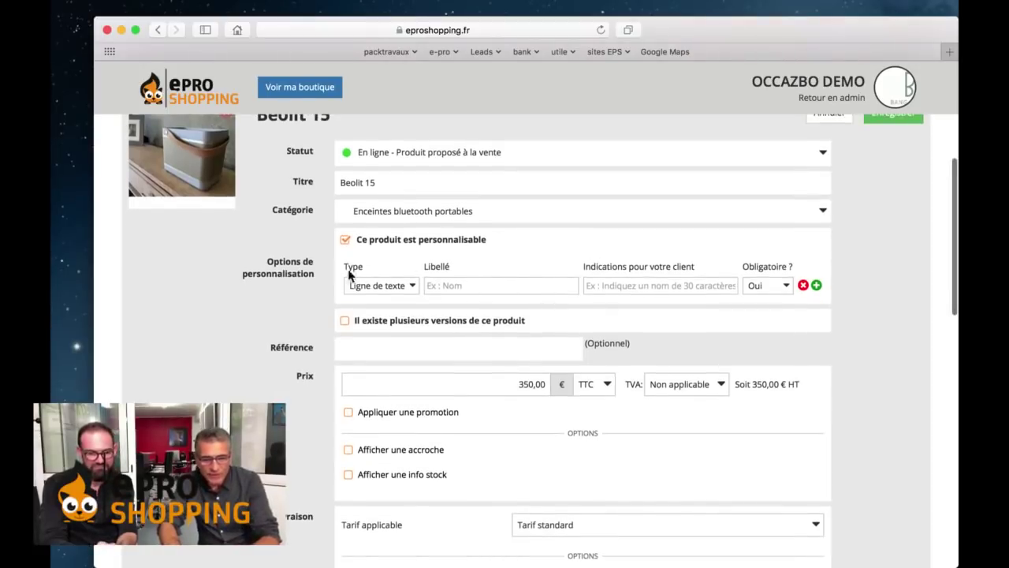
Step: Switch the customisation option's type to Bloc de texte and back to Ligne de texte
click(387, 287)
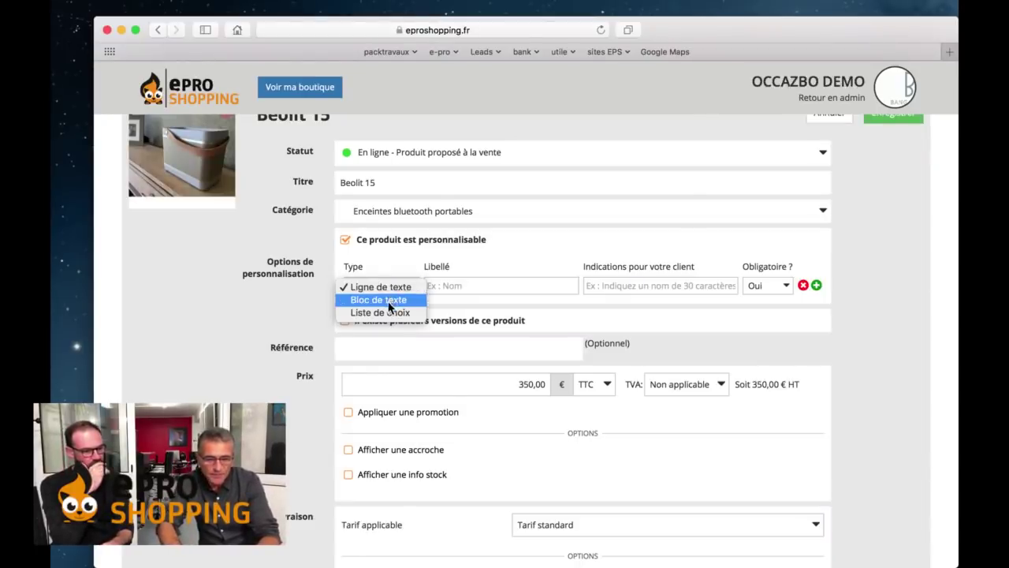
click(387, 301)
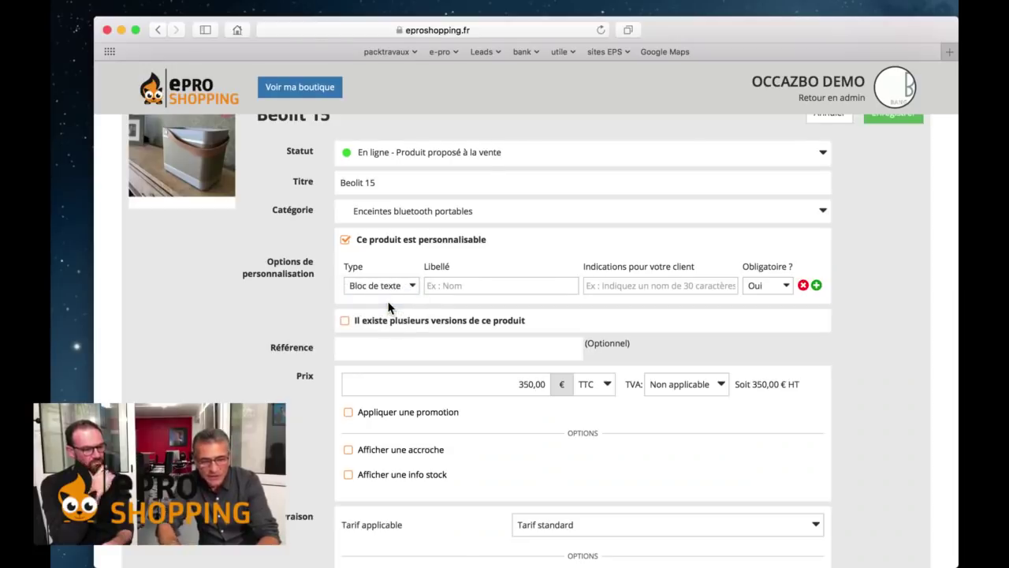
click(385, 288)
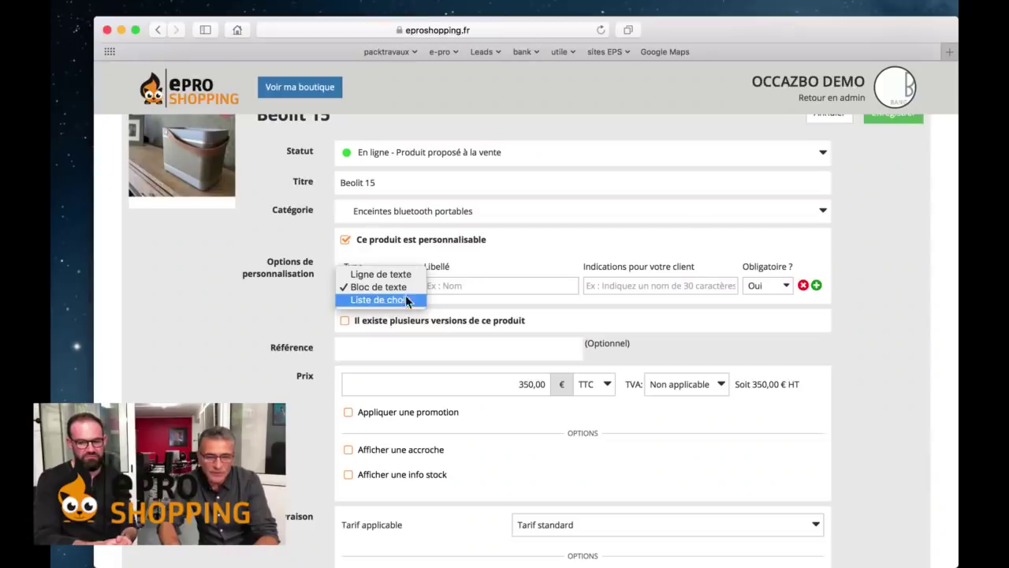
click(381, 274)
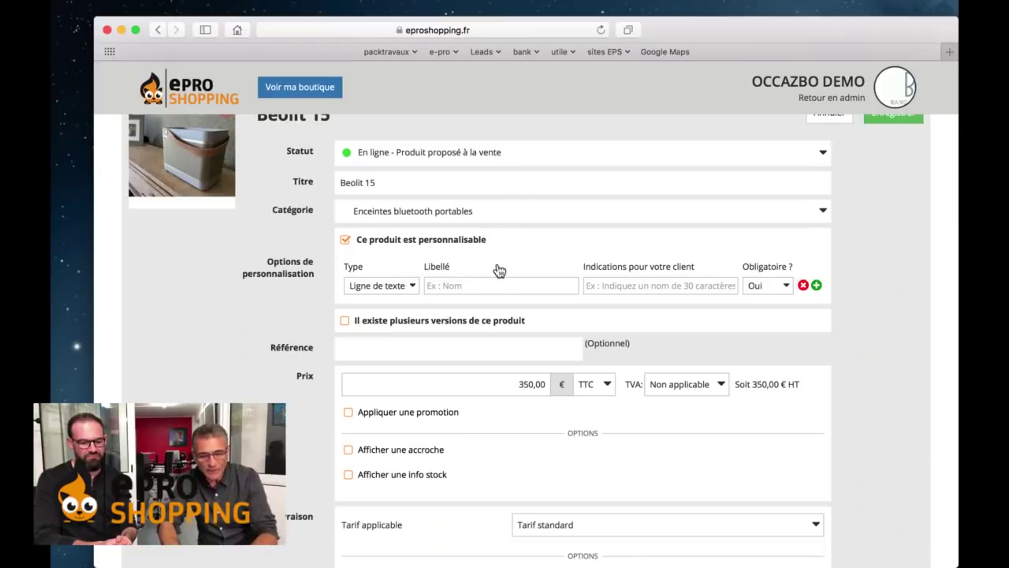
Step: Label the text-line option "Initiales" and give it the customer instruction "Indiquez vos initiales", keeping it mandatory
click(440, 285)
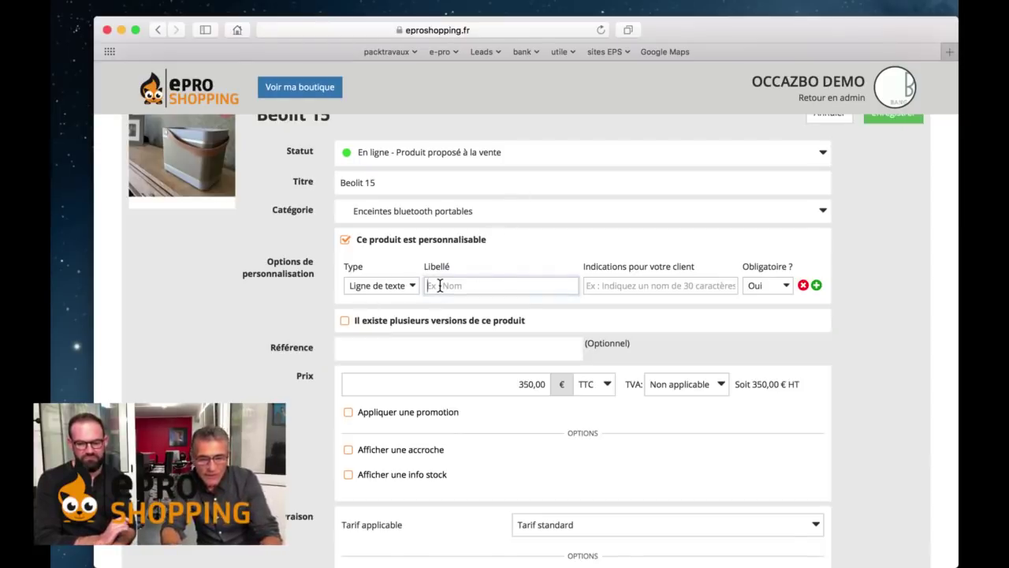
text(In)
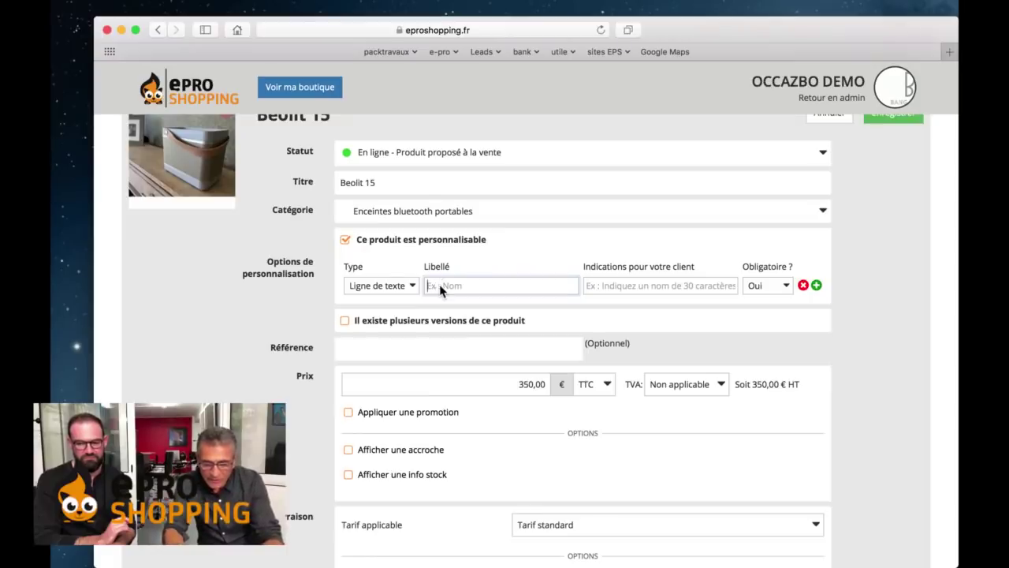
text(itiale)
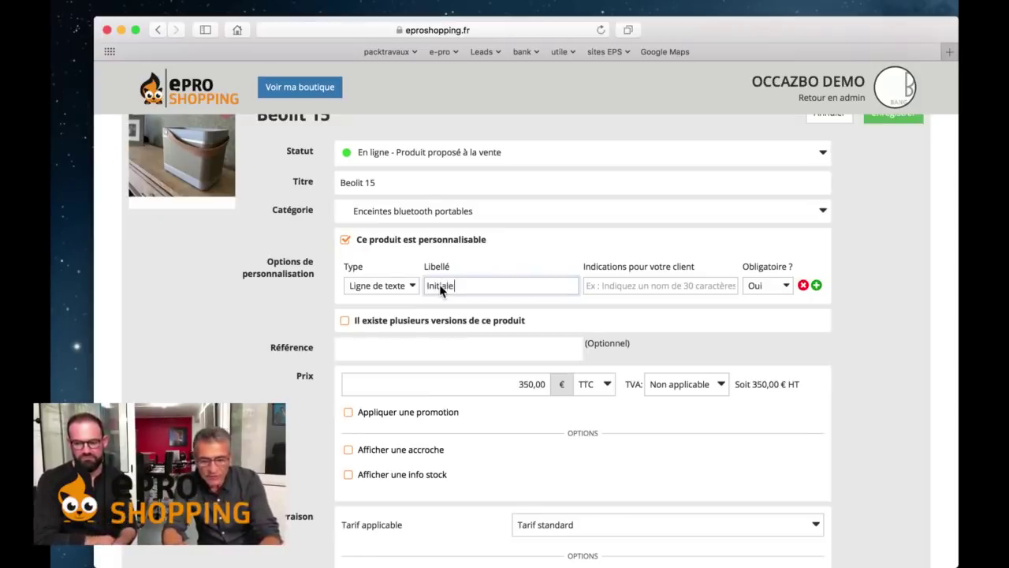
text(s)
click(603, 284)
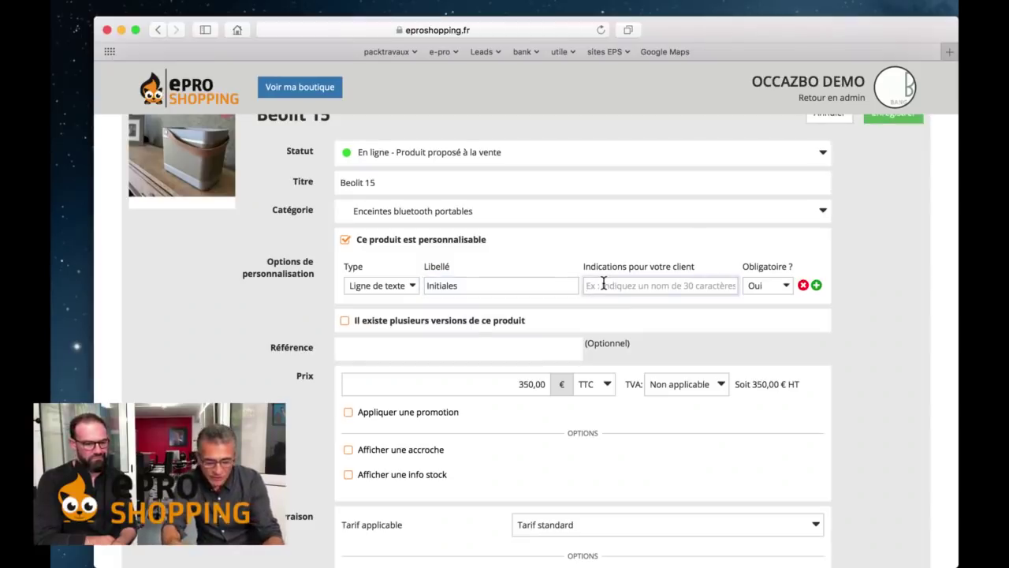
text(Indi)
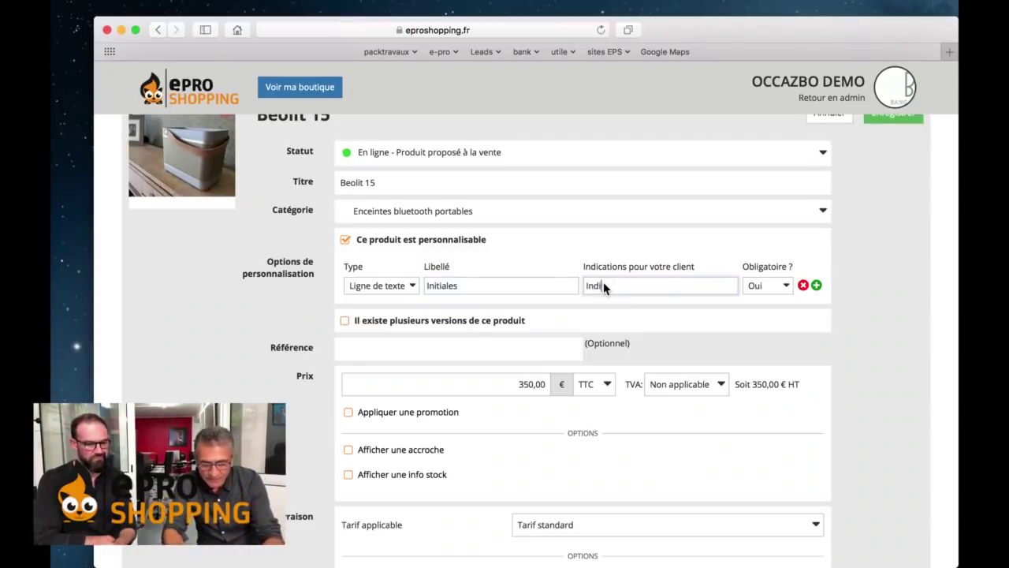
text(quez vos i)
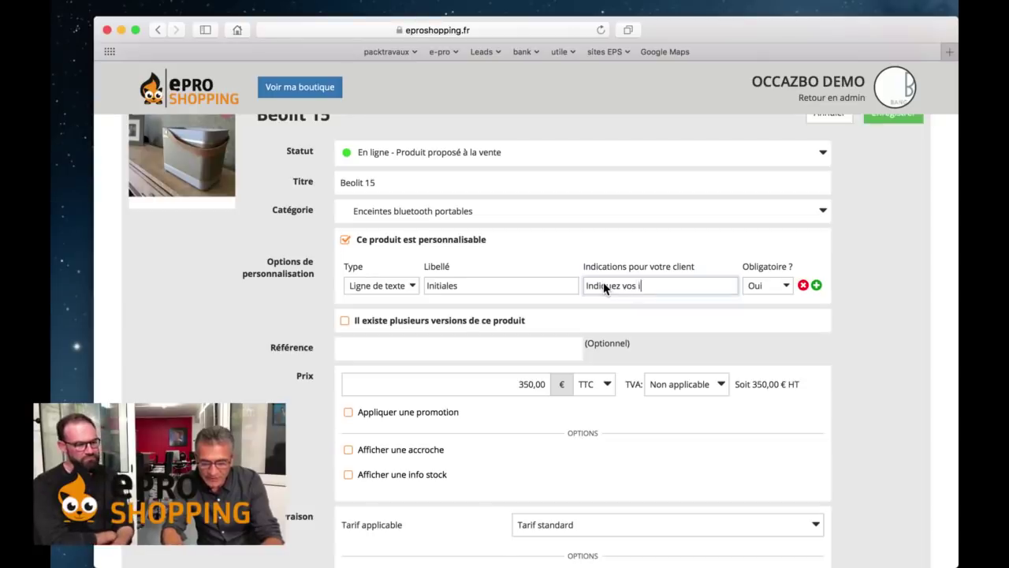
text(nitiales)
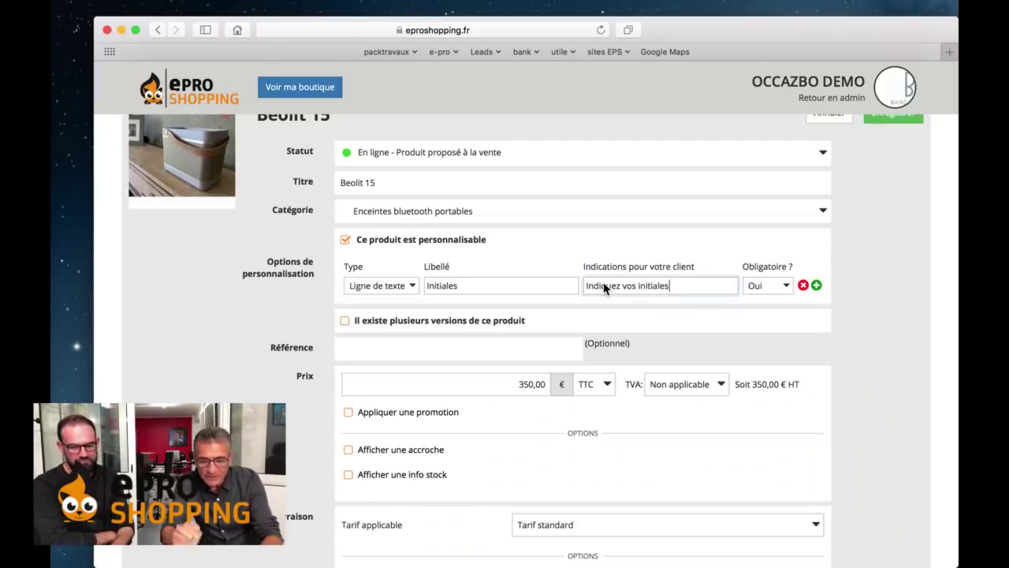
click(775, 291)
click(775, 291)
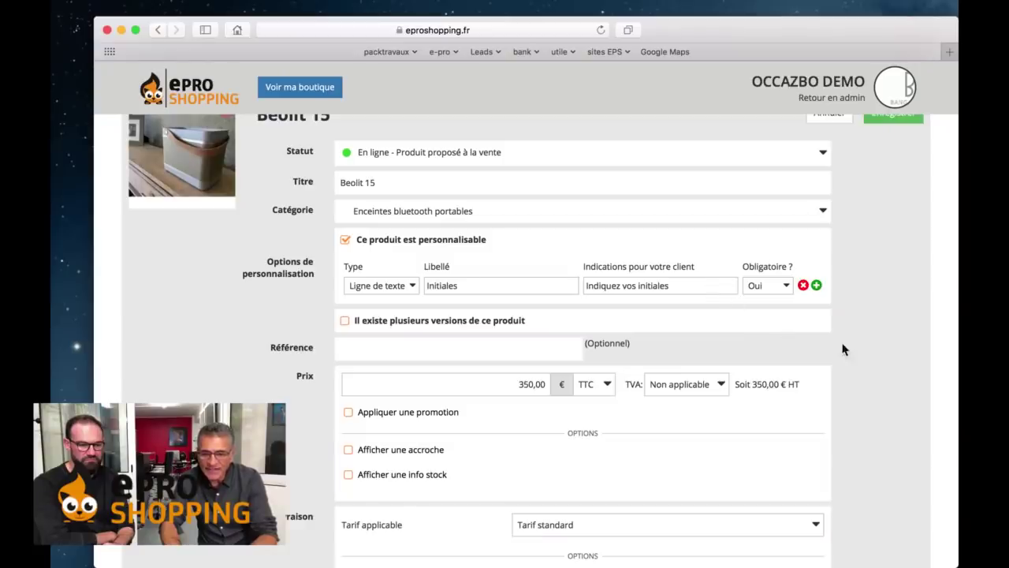
Step: Add a second customisation option of type Liste de choix labelled "Couleur"
click(816, 286)
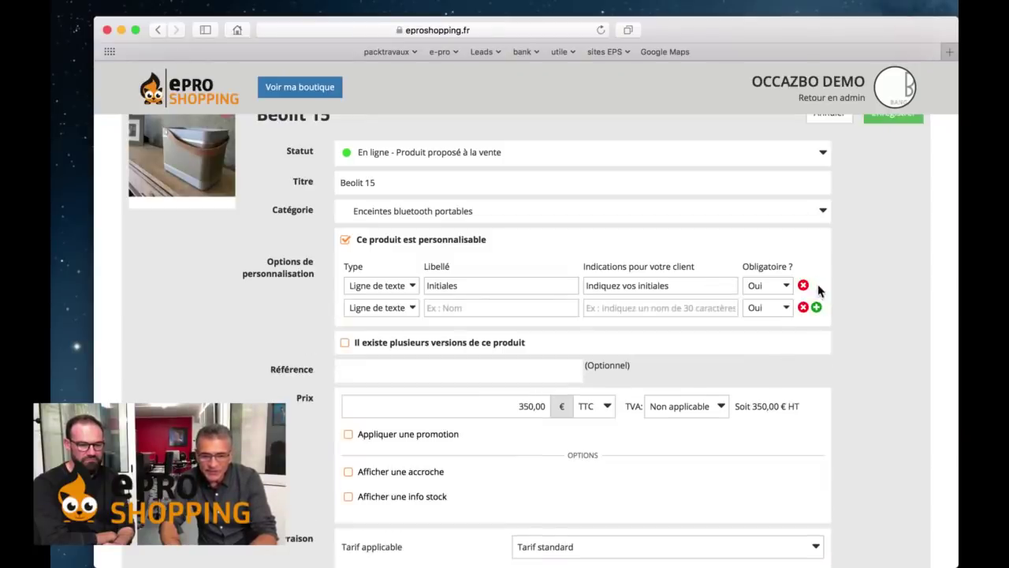
click(398, 311)
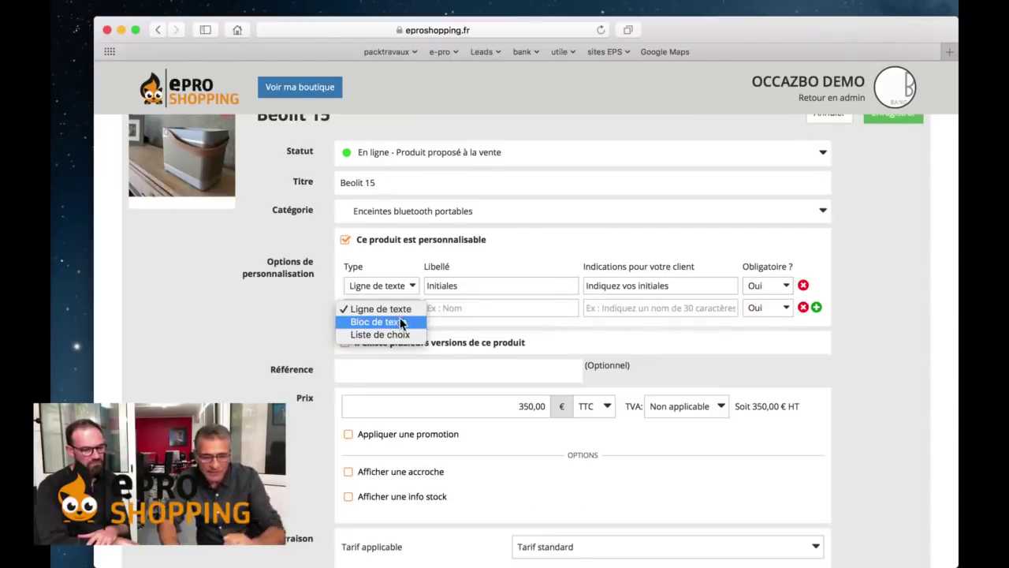
click(402, 336)
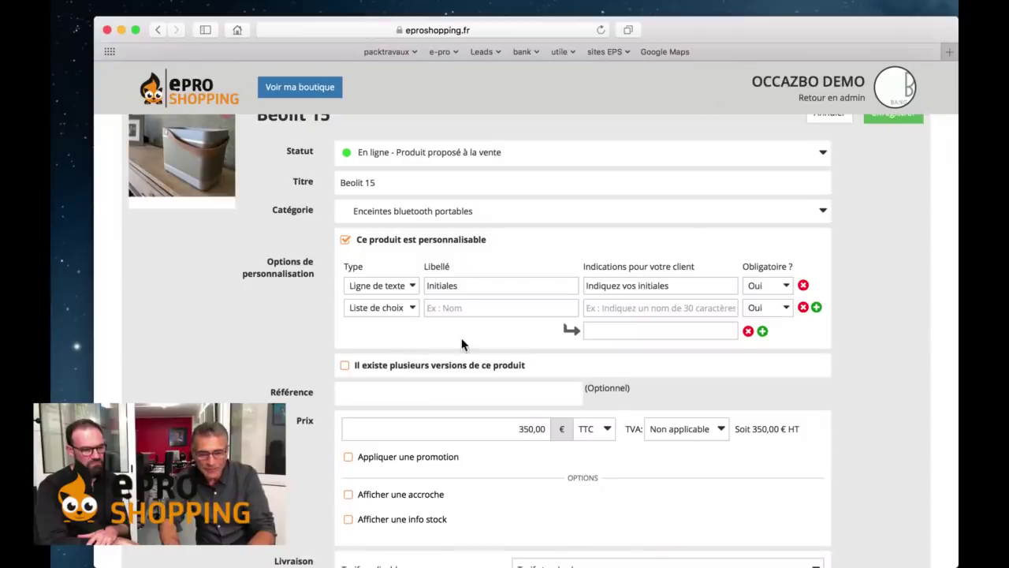
click(441, 309)
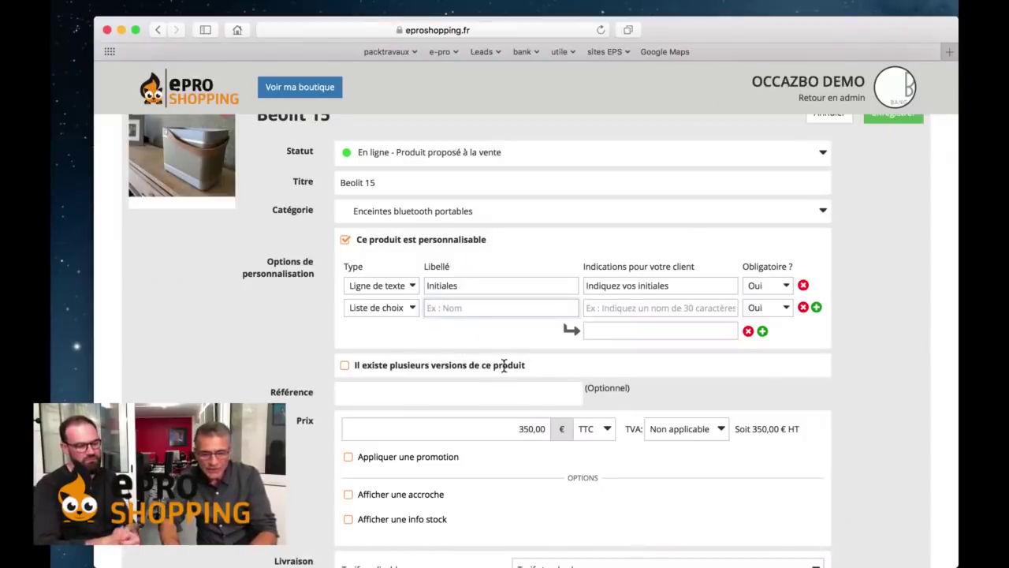
text(Couleur)
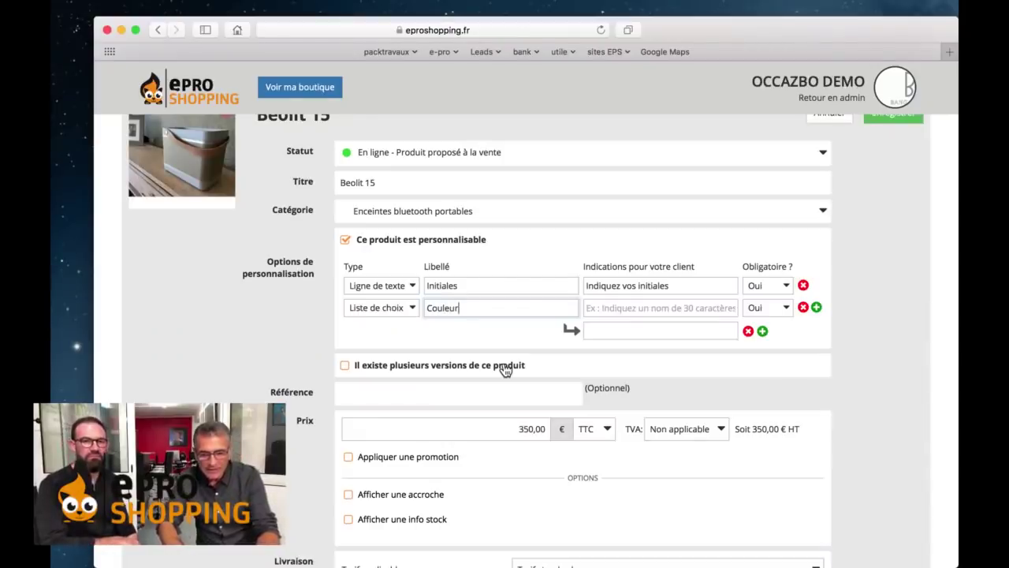
Step: Enter "Choisissez votre couleur" as the customer instruction for the Couleur option
click(613, 309)
text(Choi)
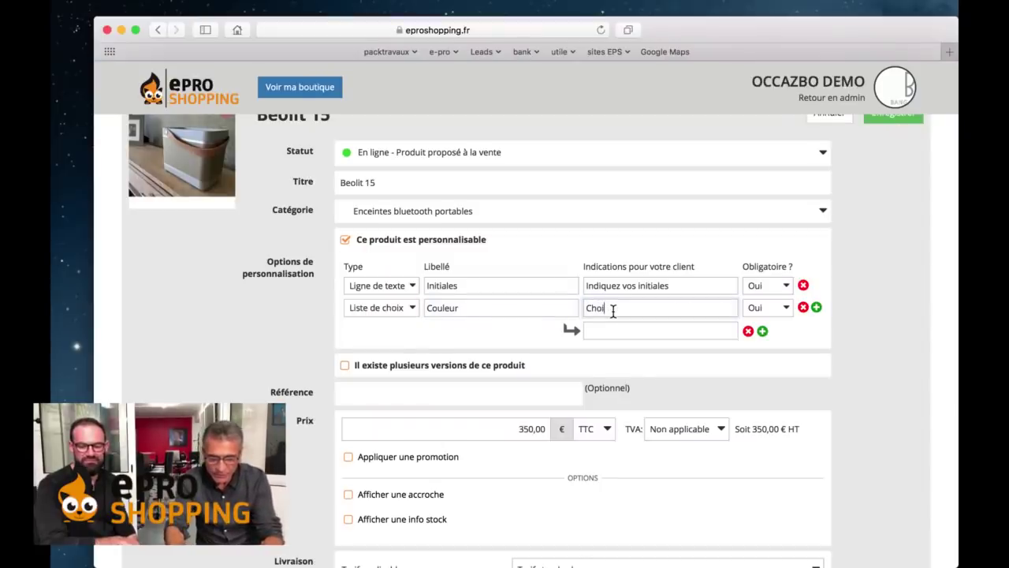
text(sissez )
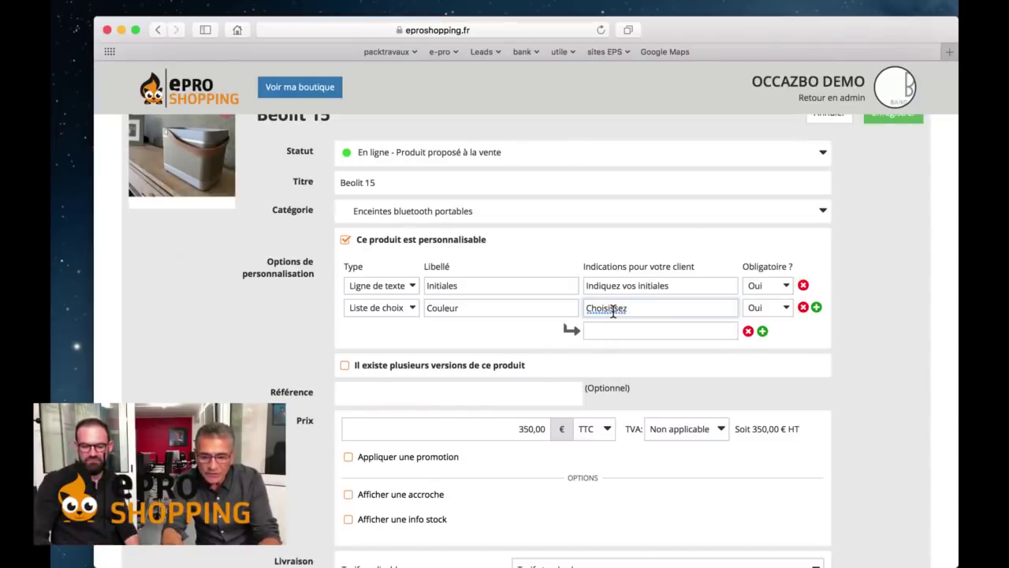
text(vo)
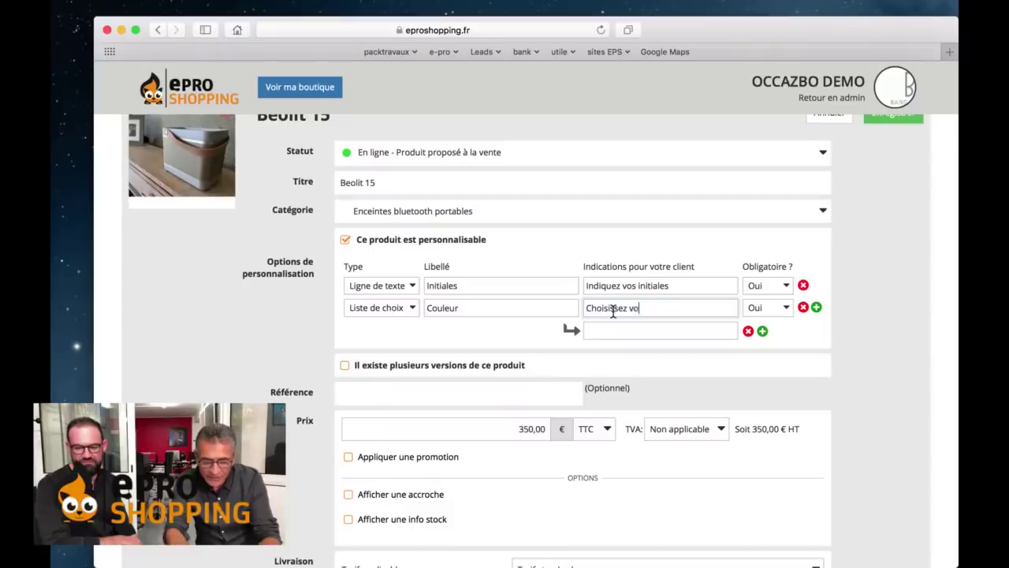
text(tre couleur)
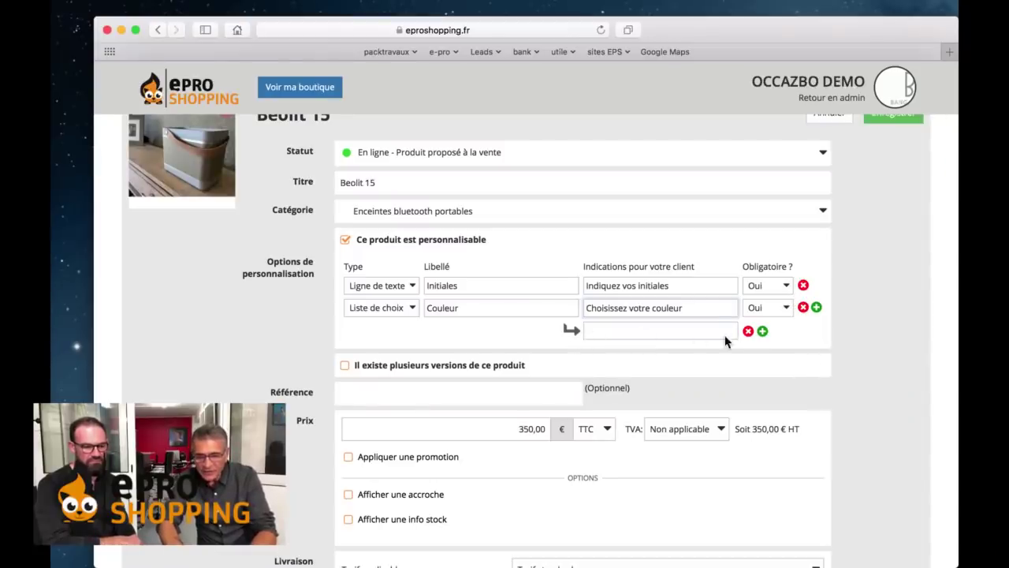
Step: Add the choices "bleu", "rose" and "or" to the Couleur list
click(622, 337)
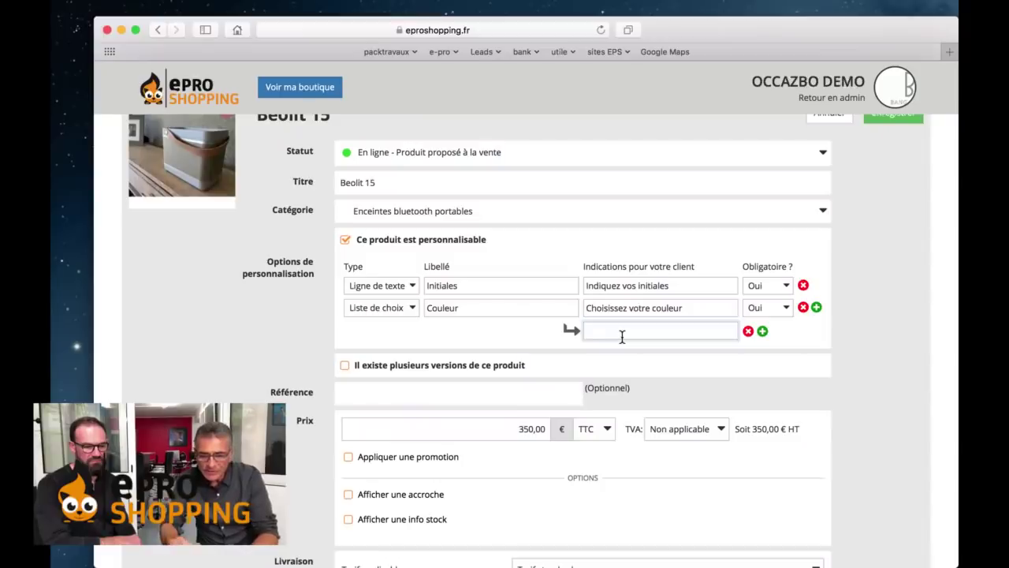
text(bleu)
click(762, 331)
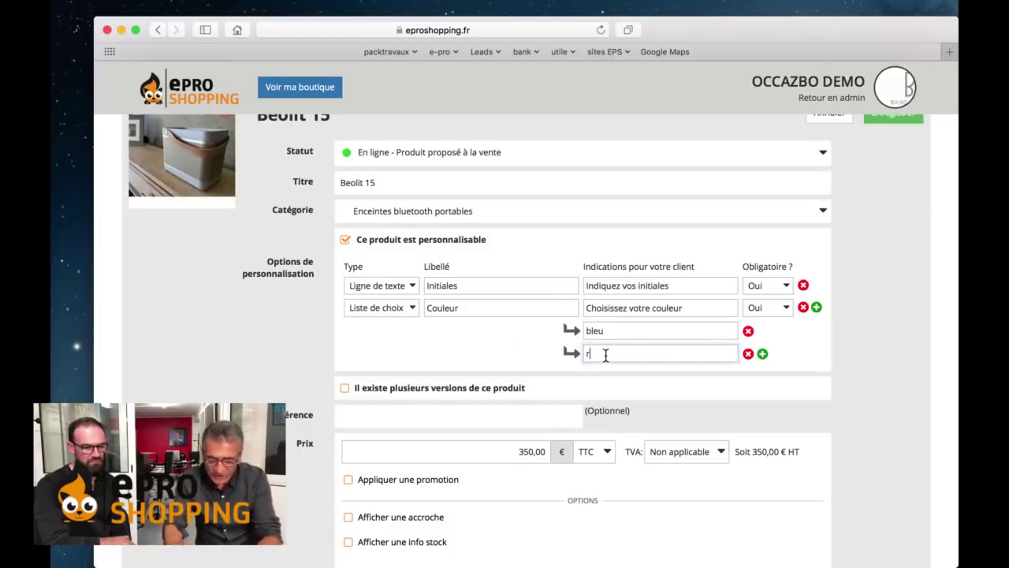
text(se)
click(762, 353)
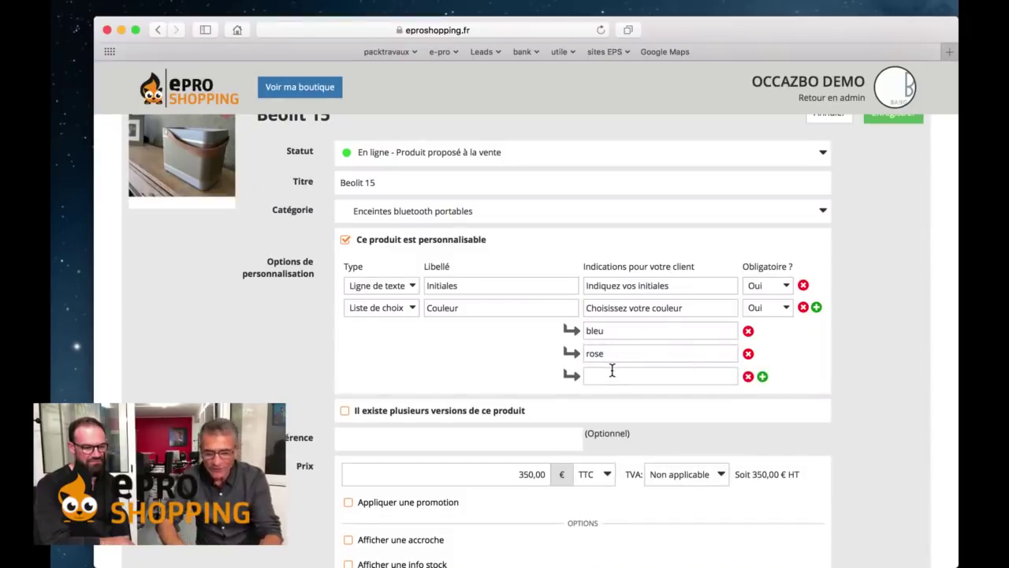
click(602, 377)
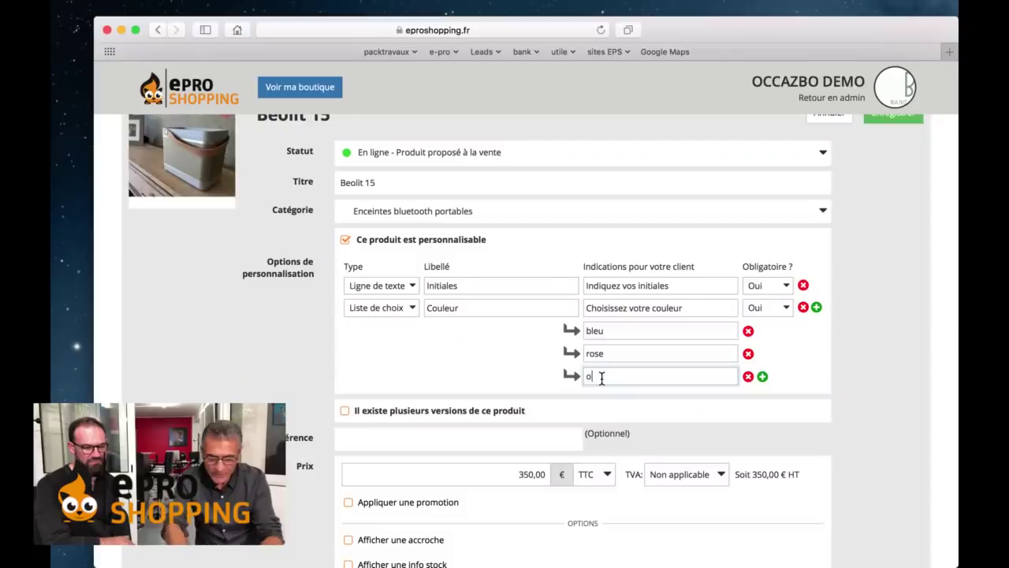
text(or)
click(804, 370)
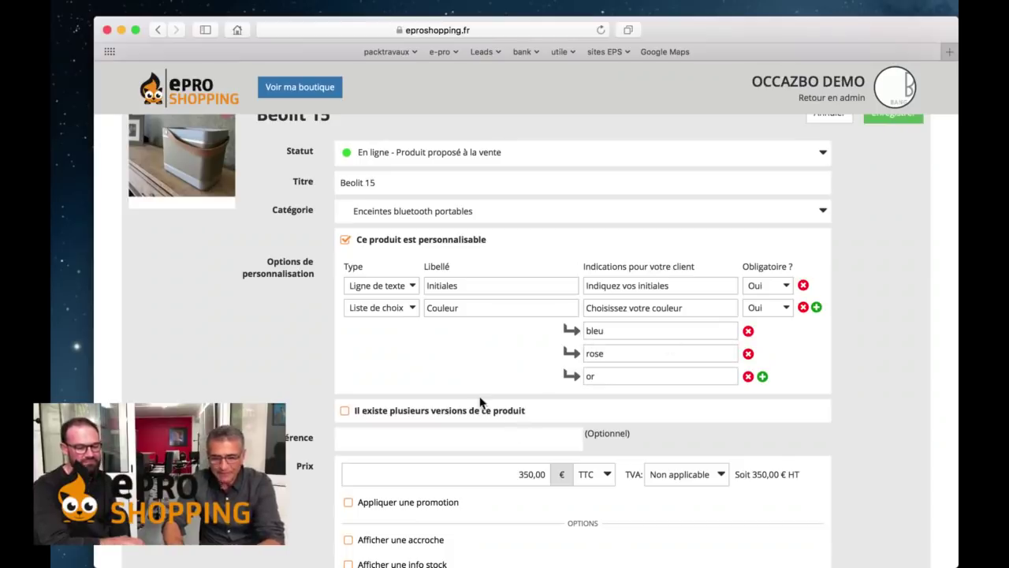
scroll(439, 420, down, 2)
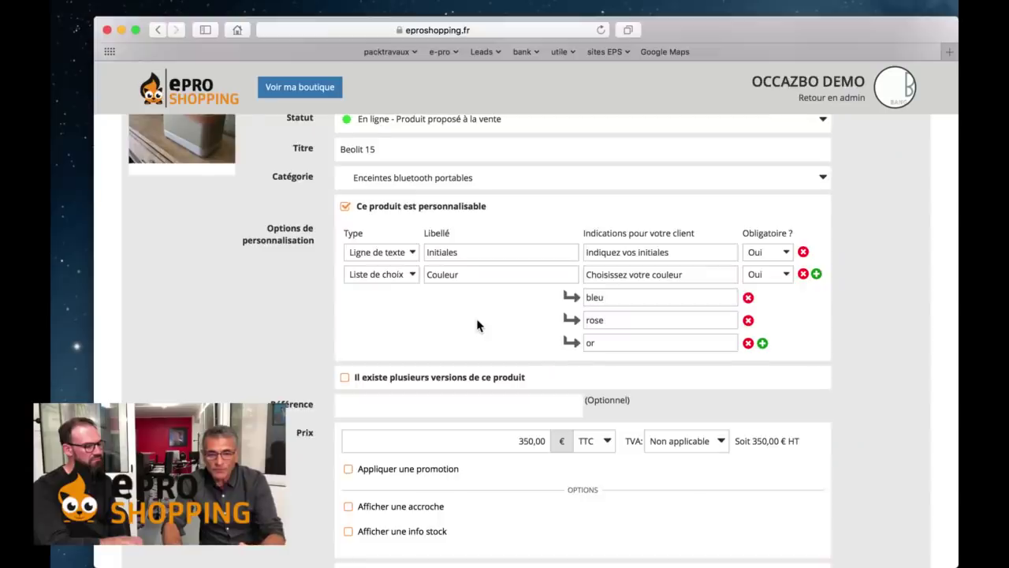
scroll(477, 325, up, 2)
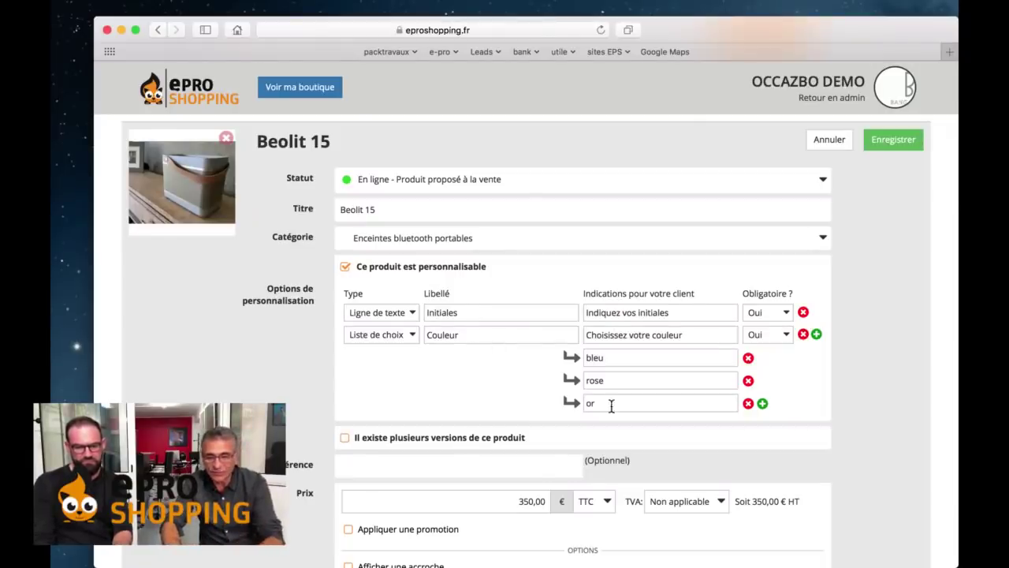
Step: Save the Beolit 15 product's customisation options and open its product page in the public shop
click(893, 142)
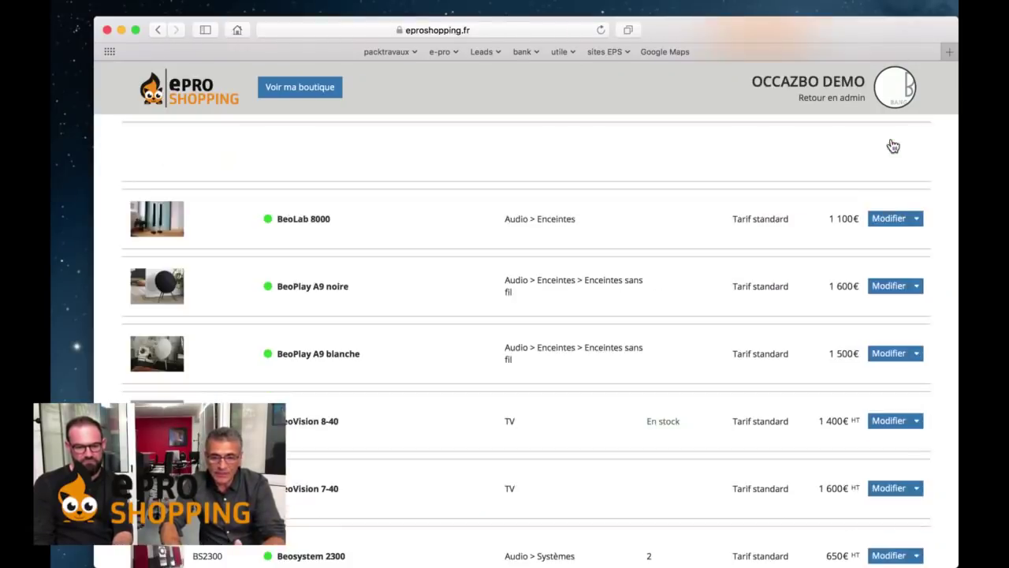
scroll(711, 276, up, 5)
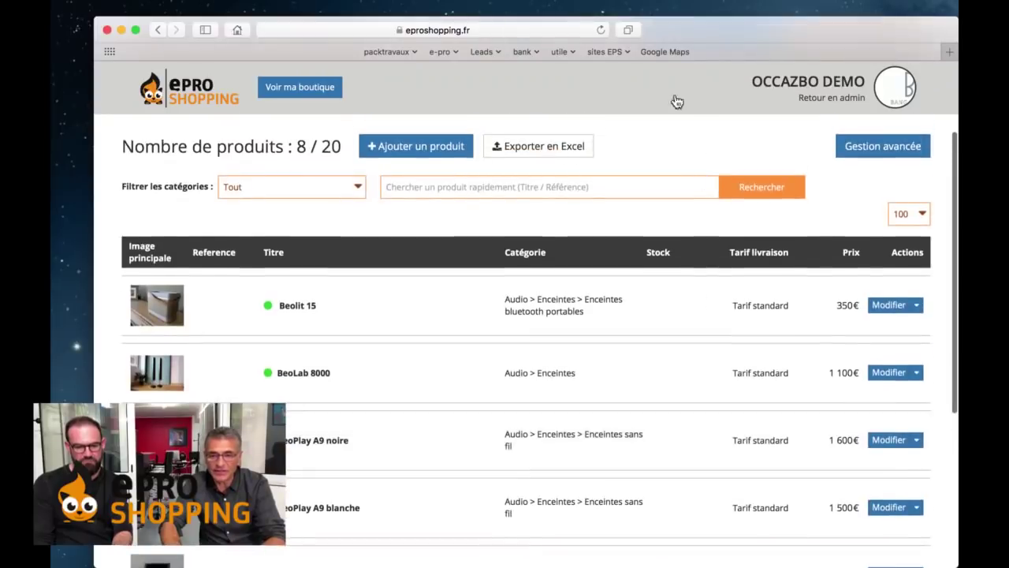
click(309, 96)
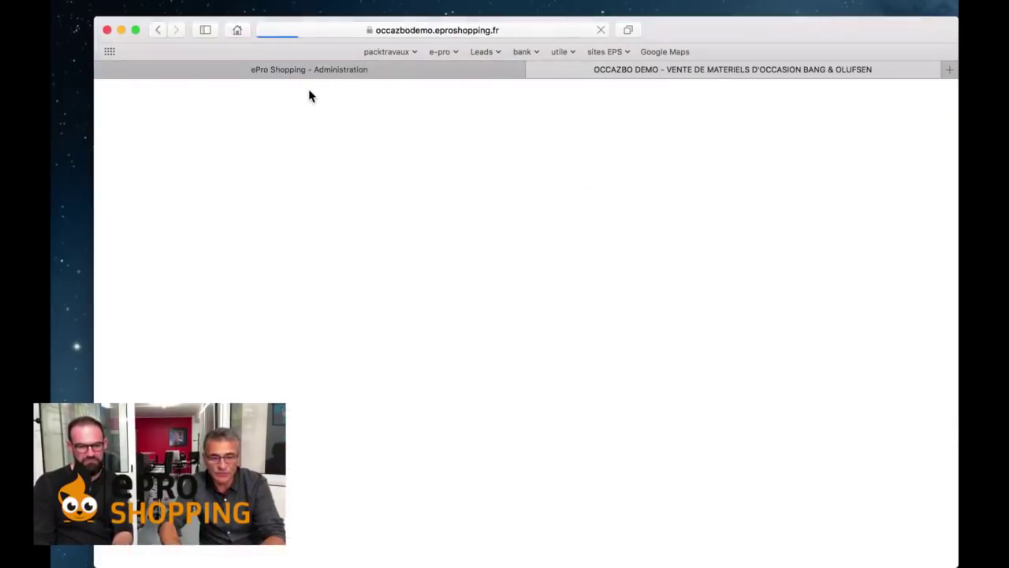
scroll(595, 226, down, 10)
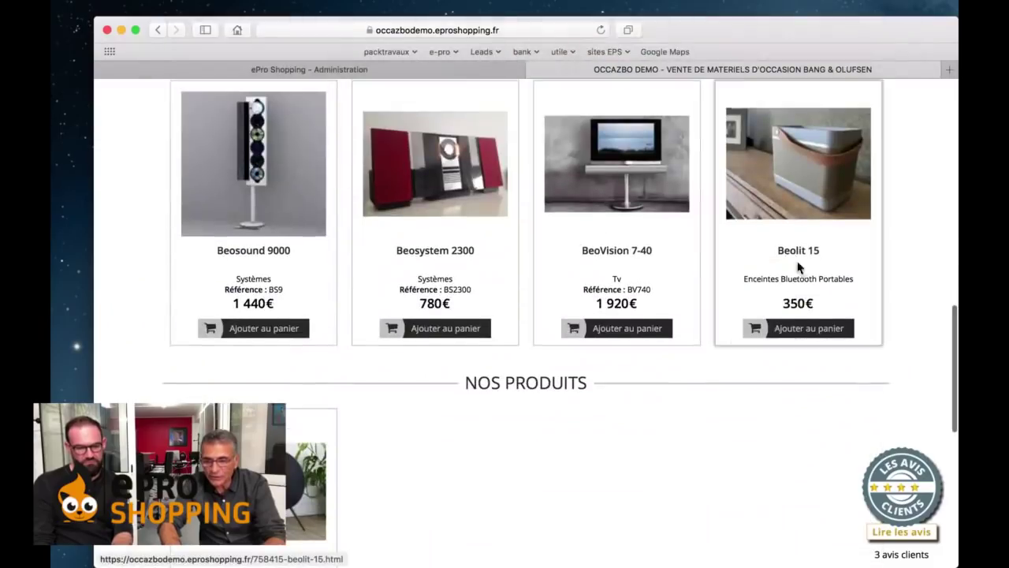
click(794, 327)
scroll(712, 275, down, 5)
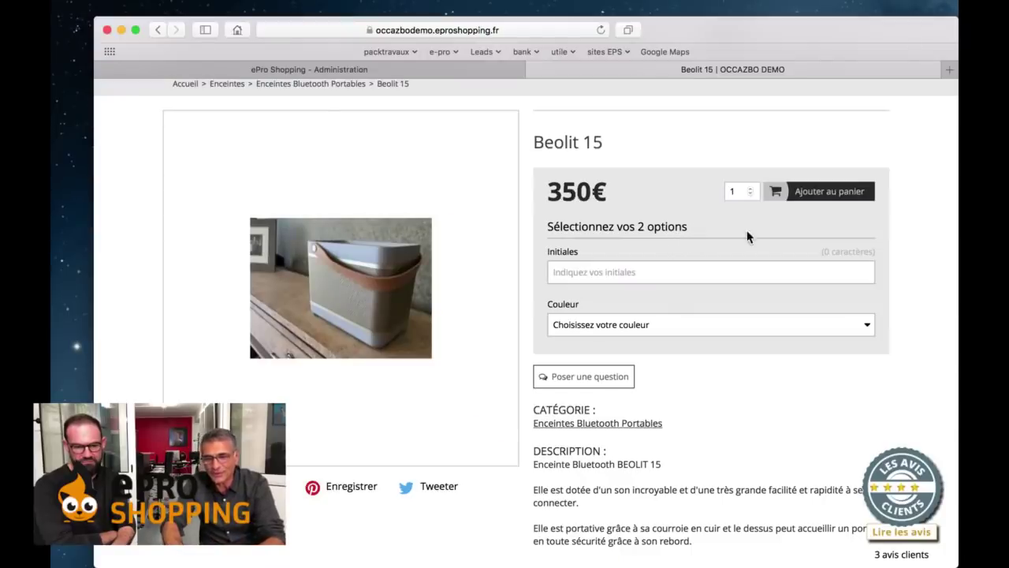
Step: Add the Beolit 15 to the cart with the initials "LJ" and the colour "or"
click(828, 193)
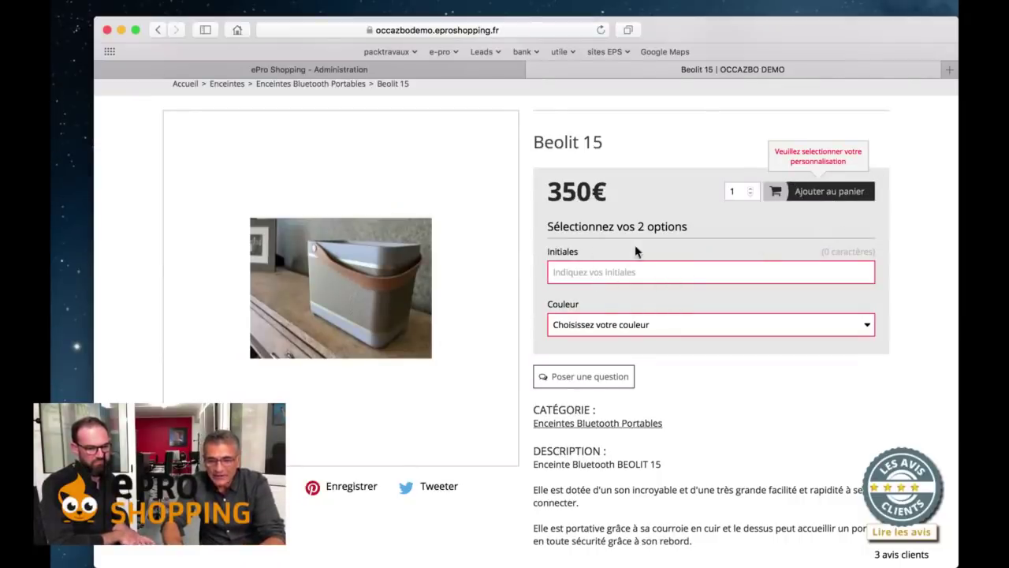
click(585, 273)
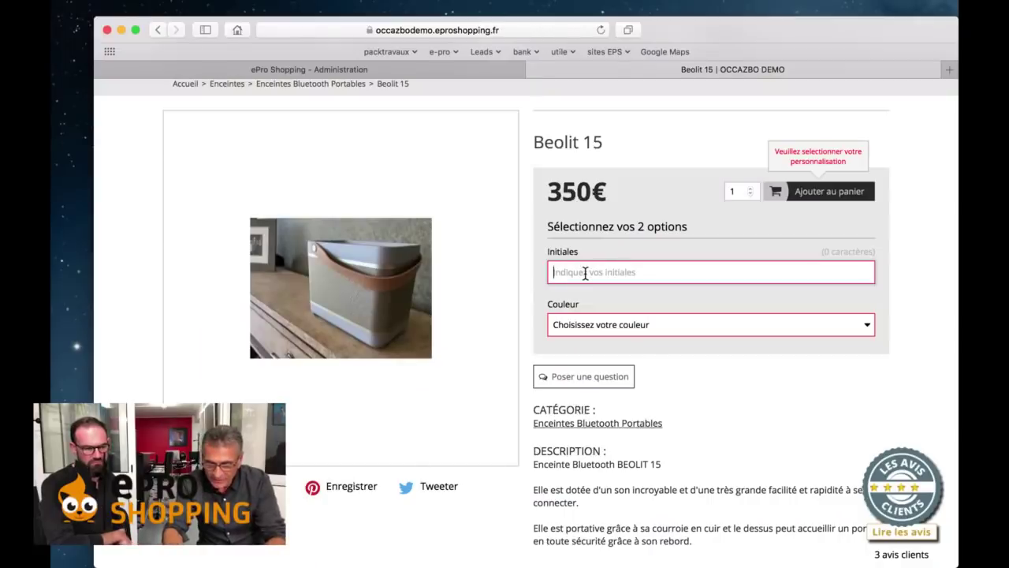
text(LJ)
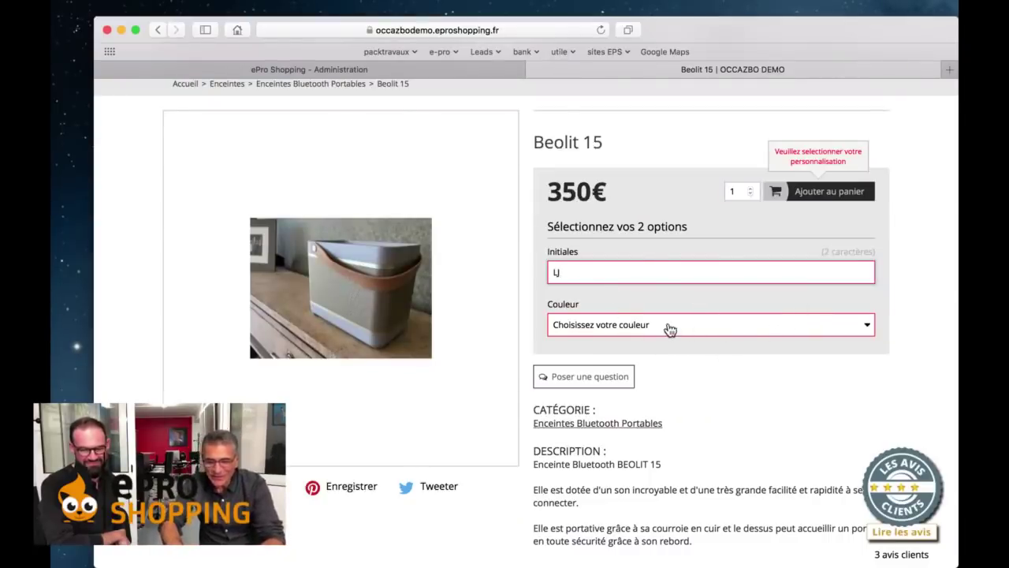
click(668, 328)
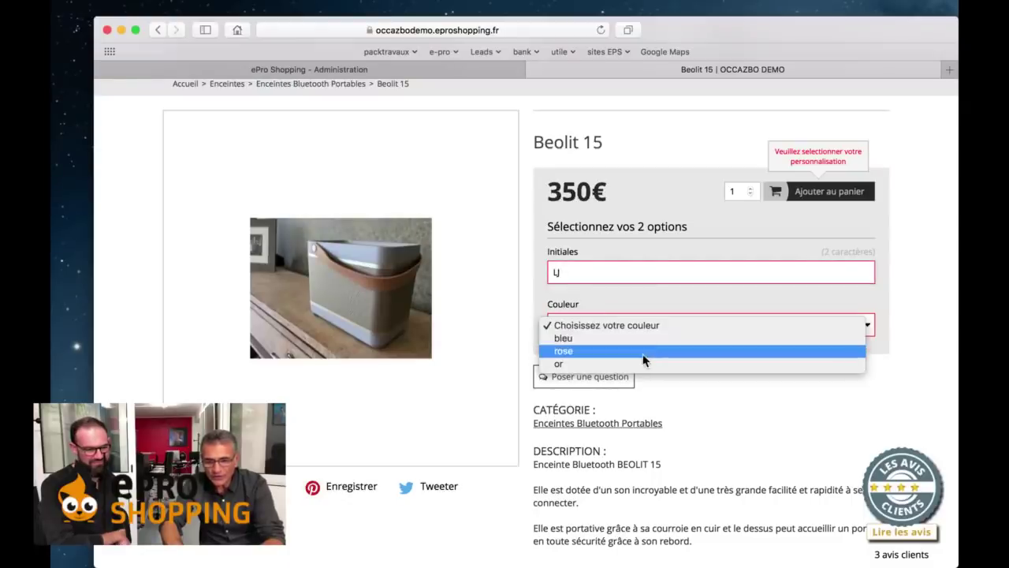
click(601, 363)
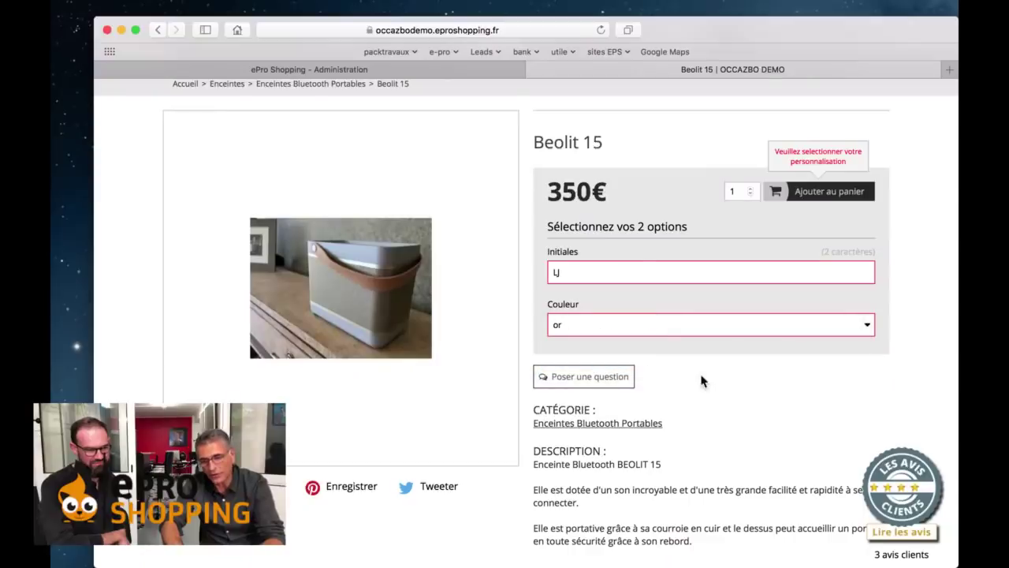
click(830, 195)
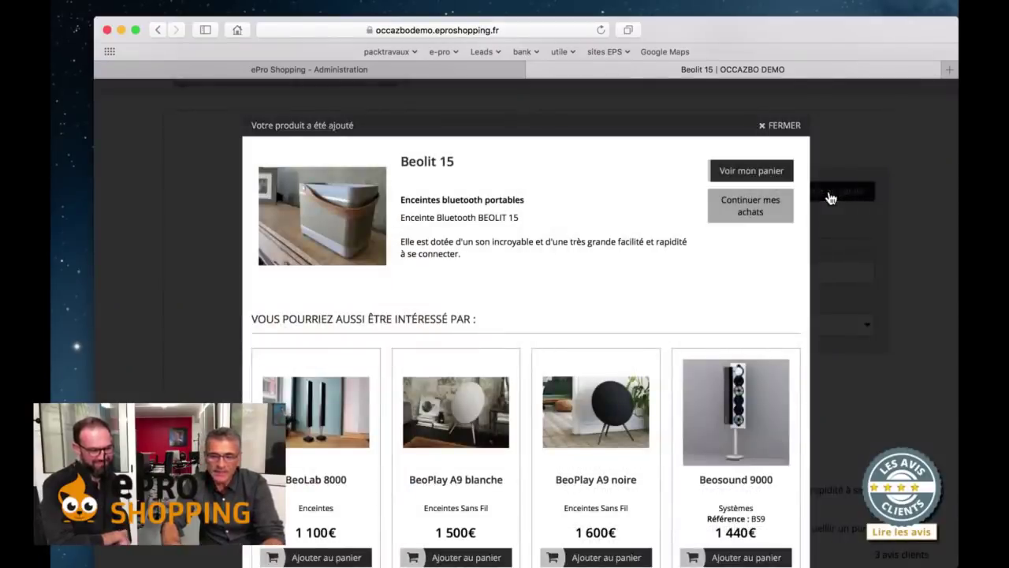
Step: Open the cart and change the Beolit 15's Initiales customisation to "LM"
click(755, 177)
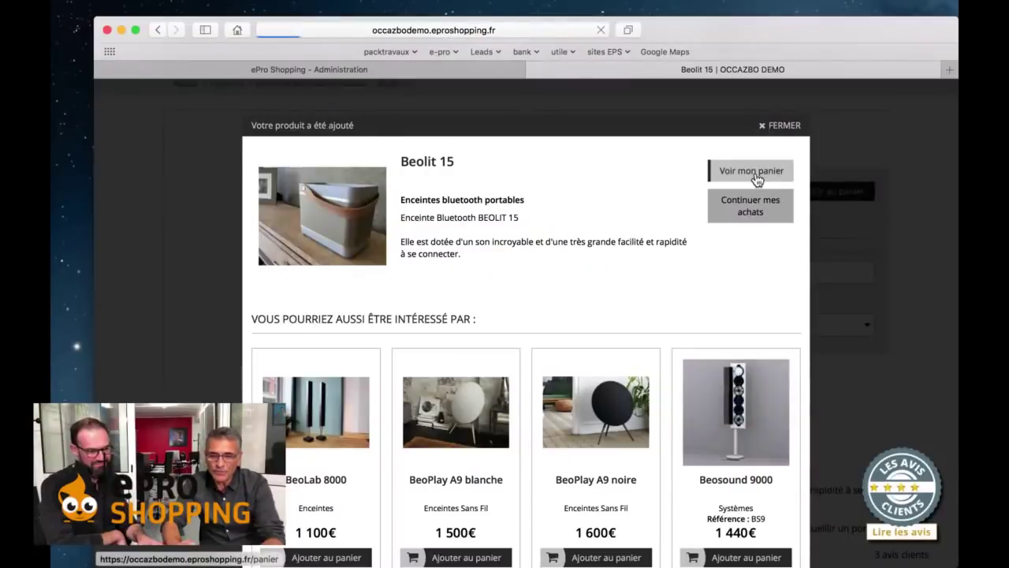
scroll(527, 235, down, 3)
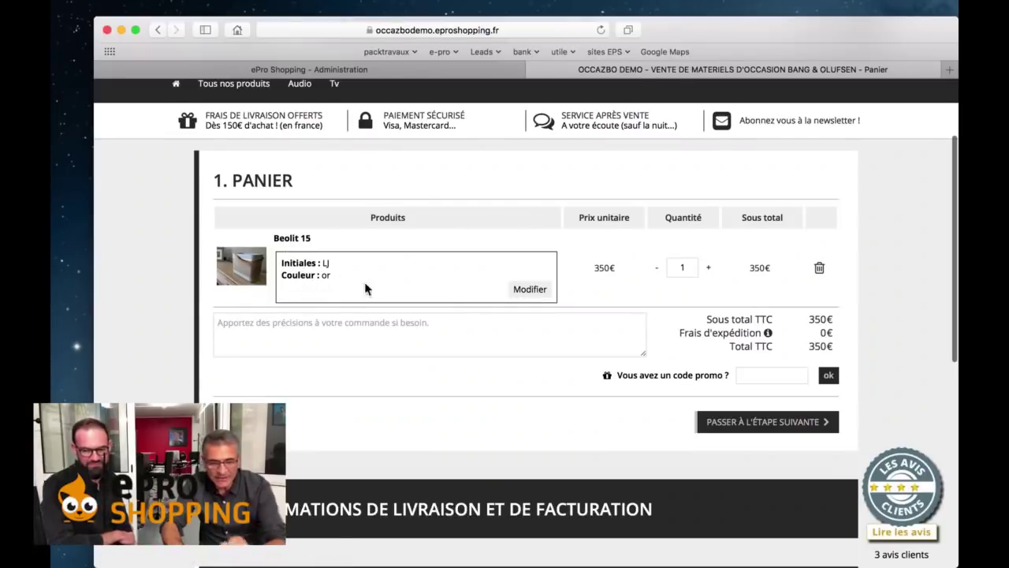
click(529, 290)
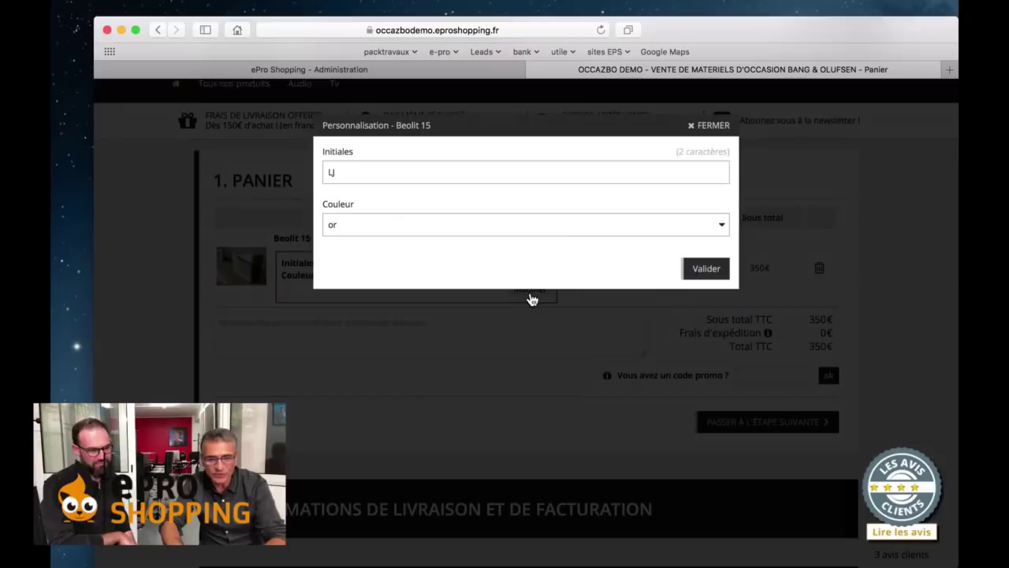
click(355, 174)
text(M)
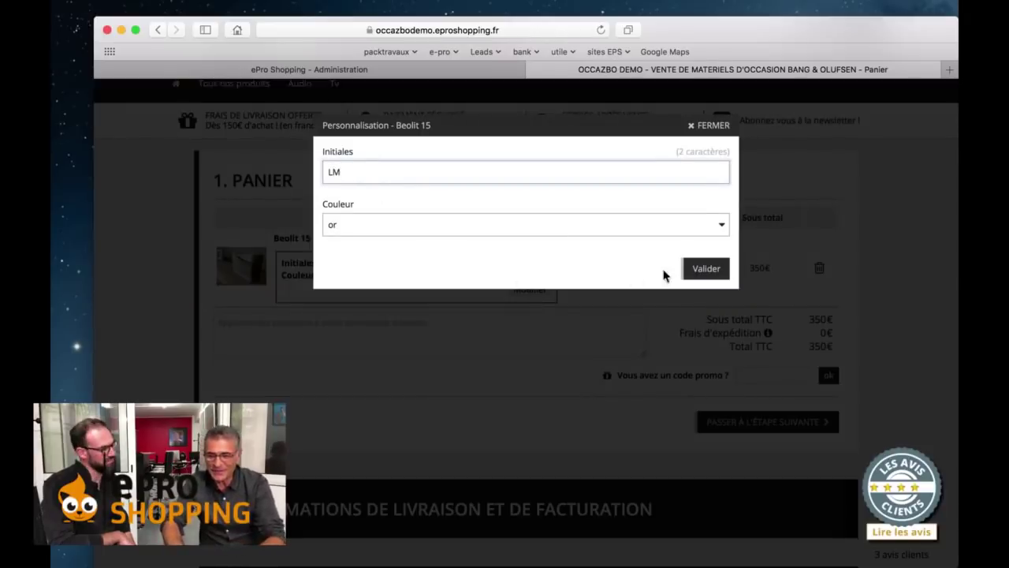
click(706, 269)
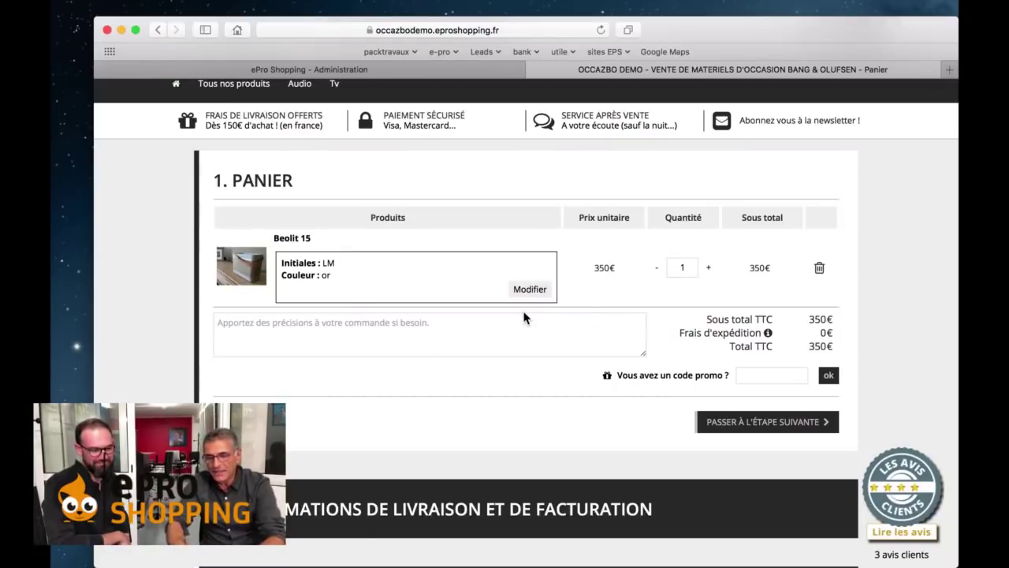
scroll(524, 316, up, 3)
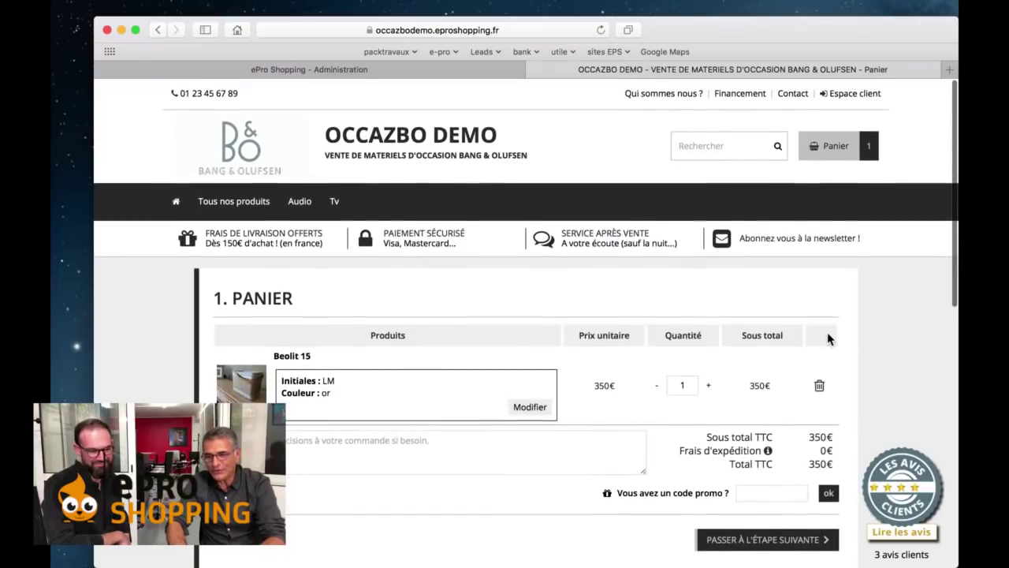
scroll(827, 333, down, 5)
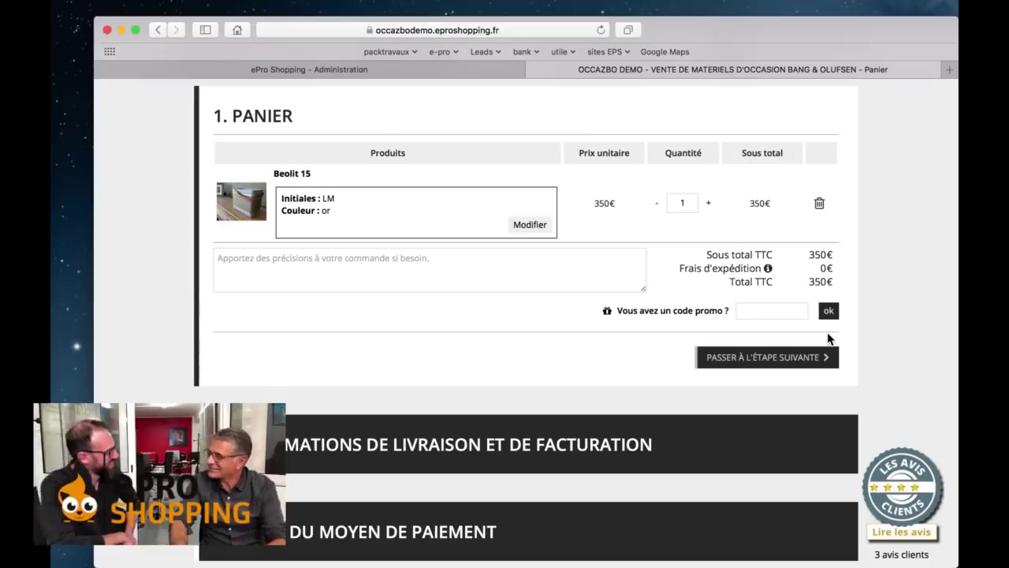
scroll(828, 337, up, 3)
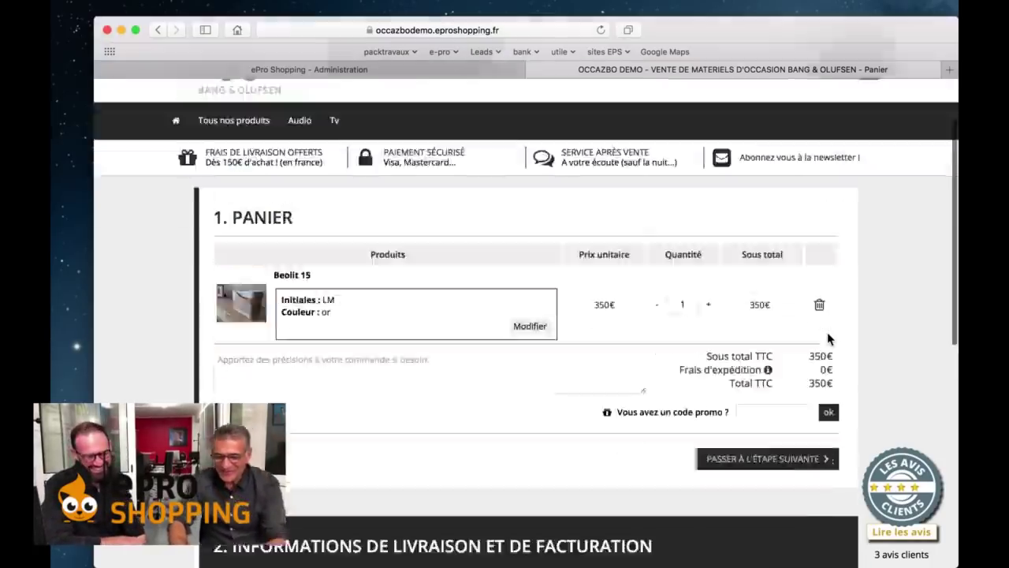
scroll(827, 331, up, 2)
scroll(748, 306, down, 4)
scroll(747, 306, up, 3)
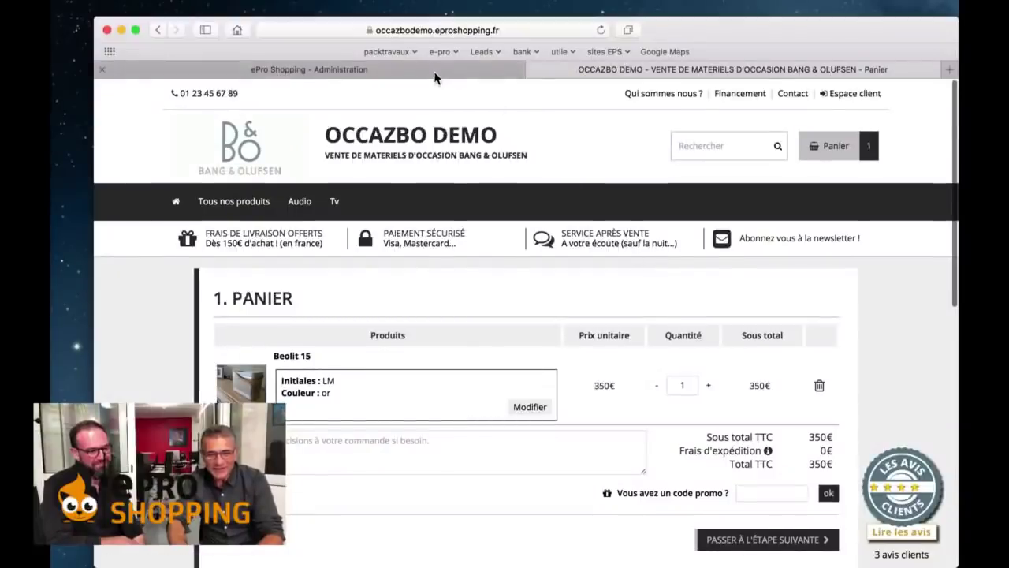
Step: Return to the shop administration and expand the Beolit 15 entry in the product list to review its customisation options
click(434, 71)
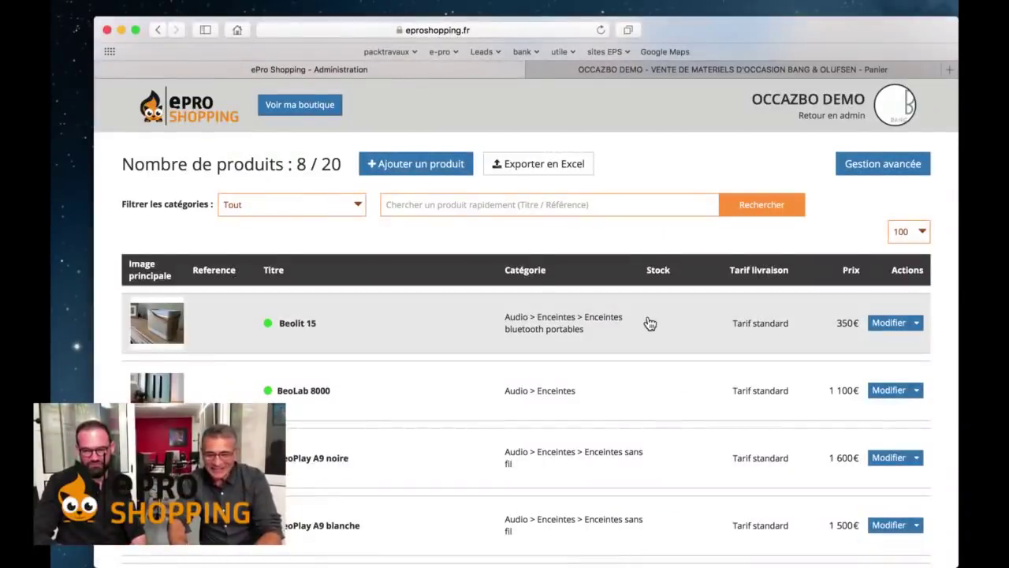
click(649, 323)
scroll(660, 299, down, 2)
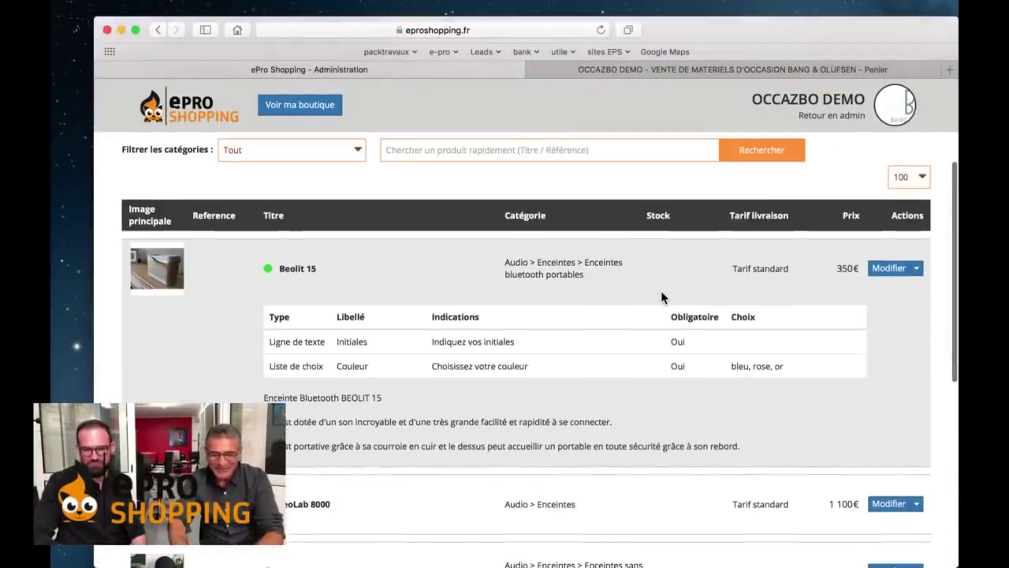
scroll(663, 297, down, 3)
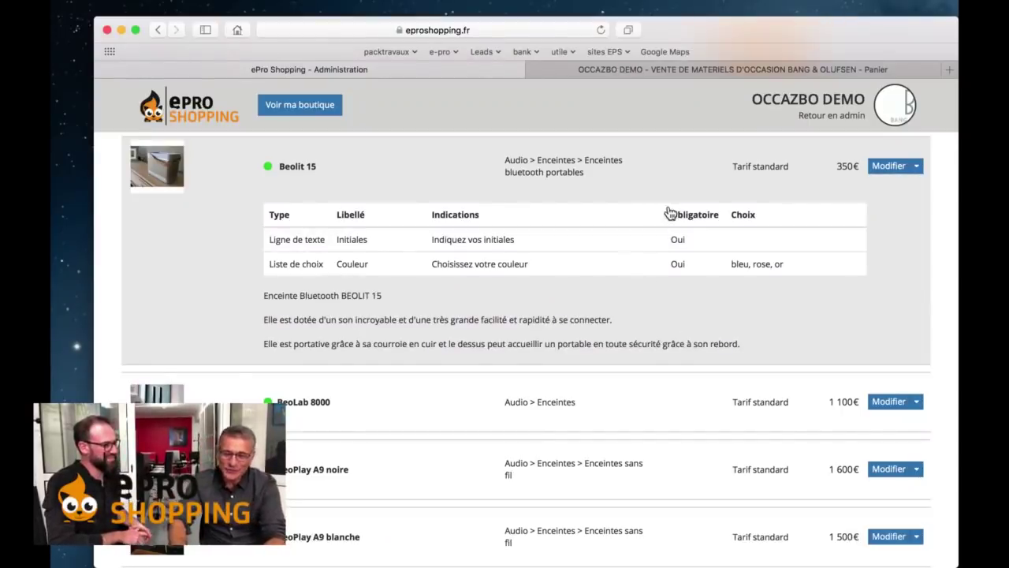
scroll(769, 270, up, 1)
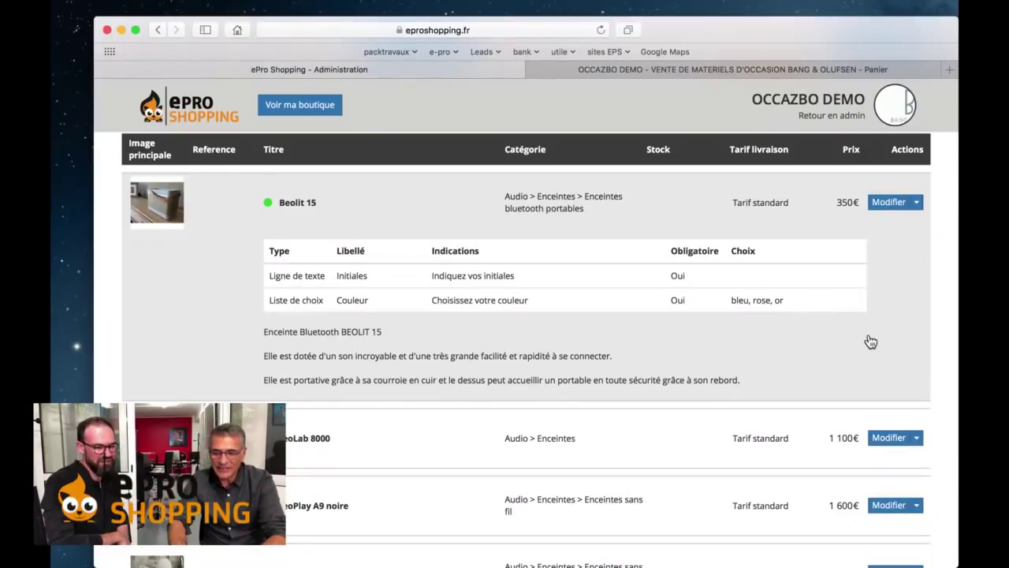
scroll(870, 340, down, 2)
scroll(870, 340, down, 3)
scroll(875, 299, up, 5)
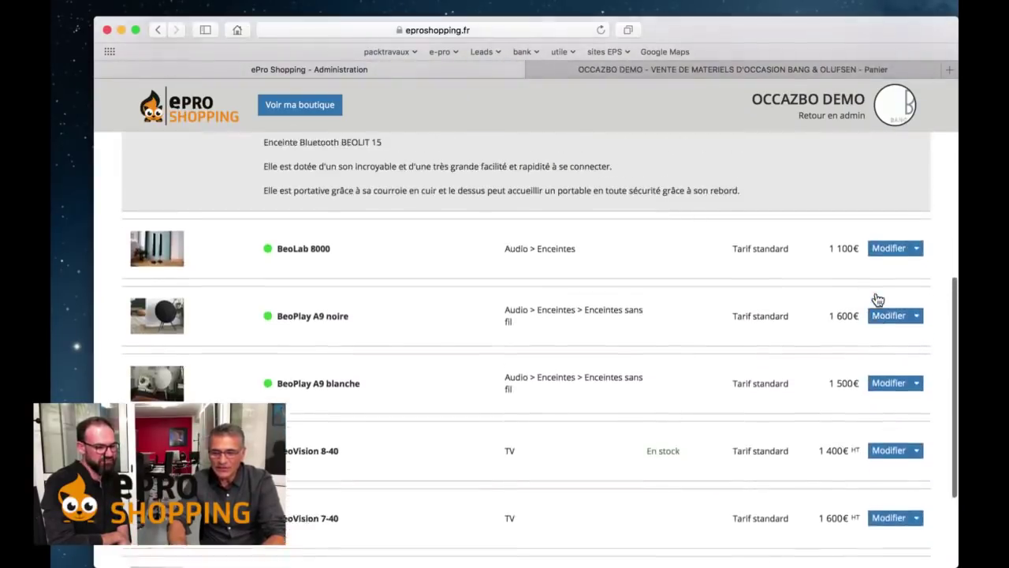
scroll(877, 298, up, 1)
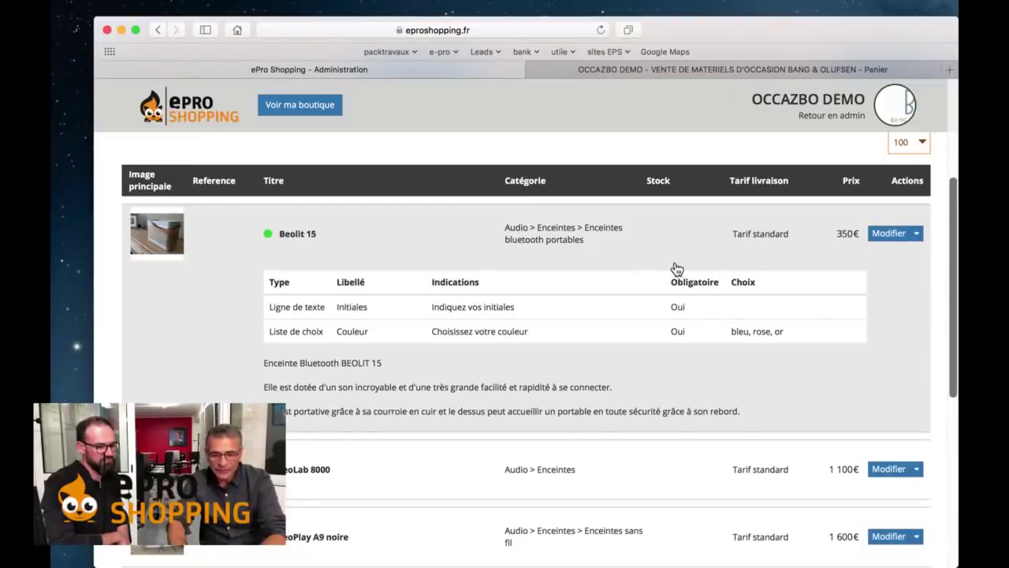
Step: Open the duplication form for Beolit 15, check the customisation options carried over, and close it without saving
click(918, 235)
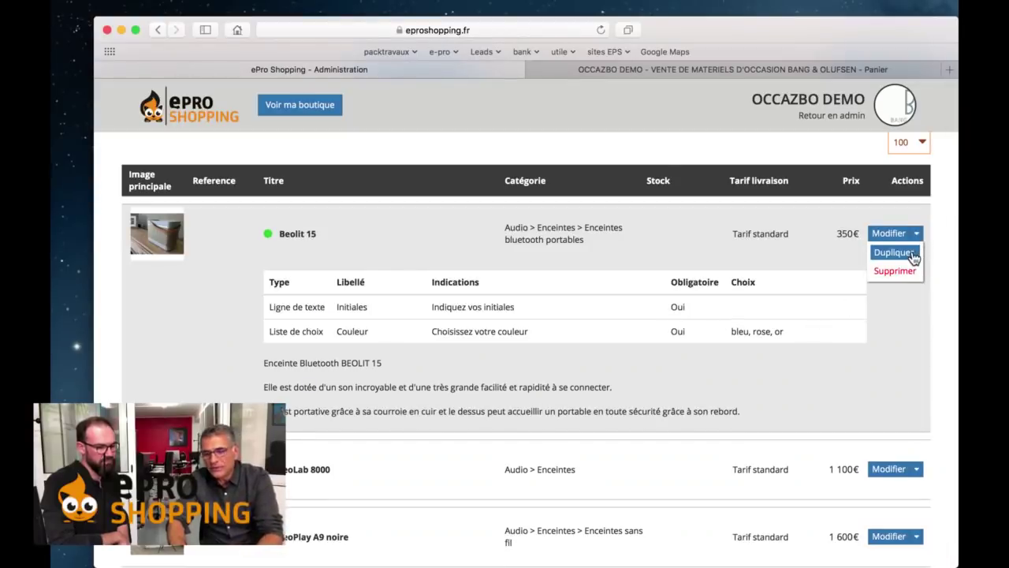
click(912, 253)
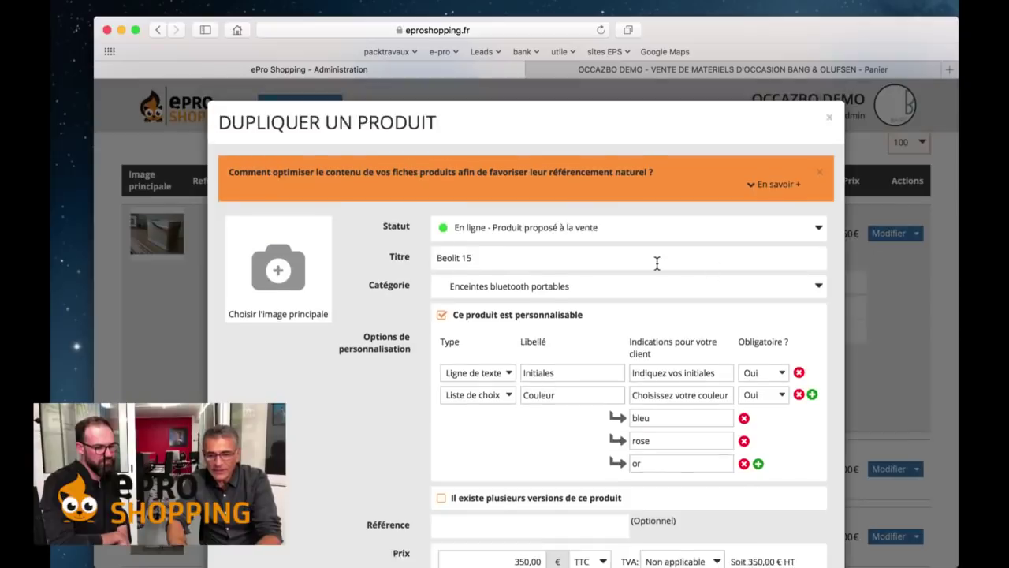
scroll(622, 299, down, 1)
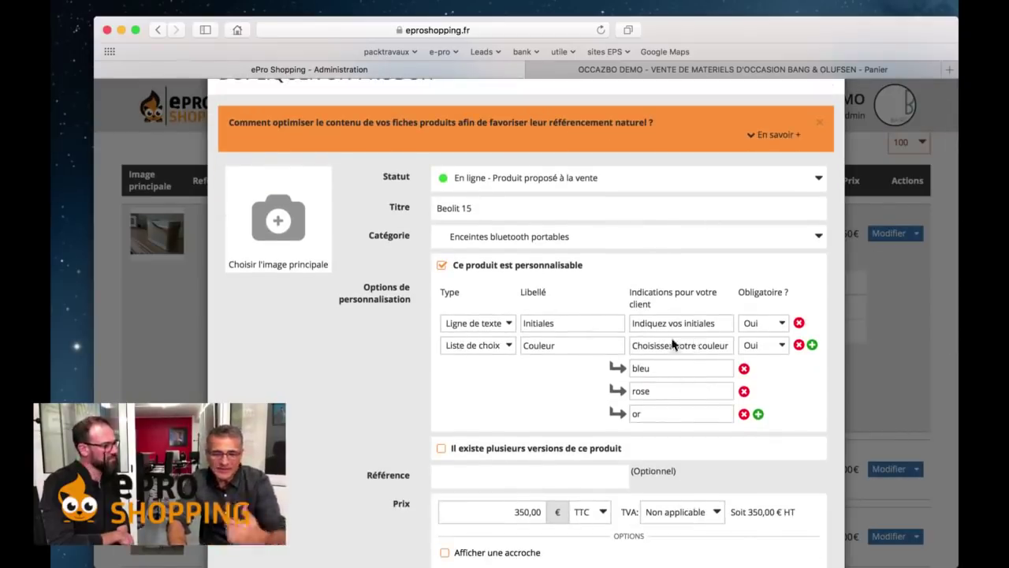
scroll(612, 369, up, 1)
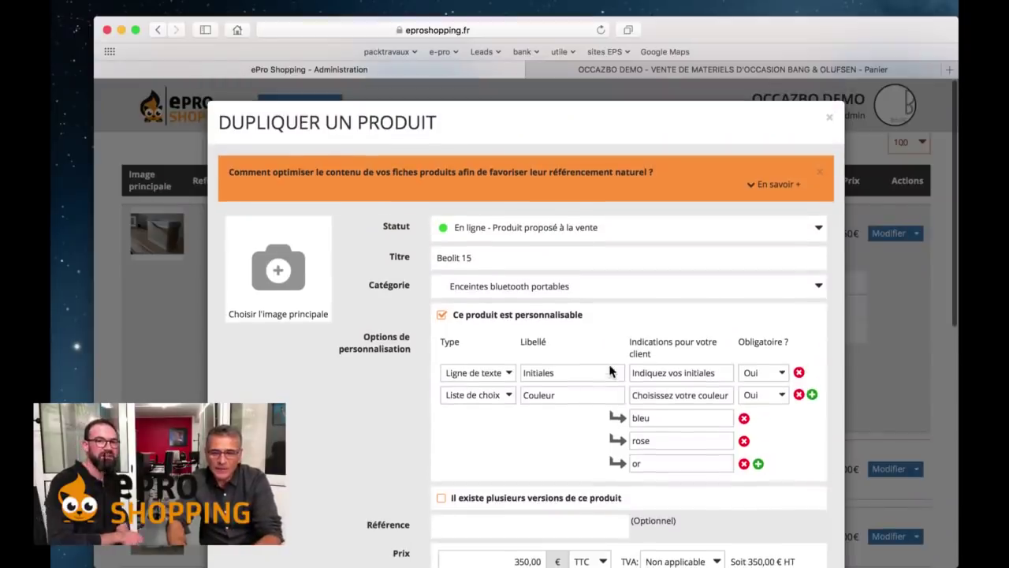
click(829, 119)
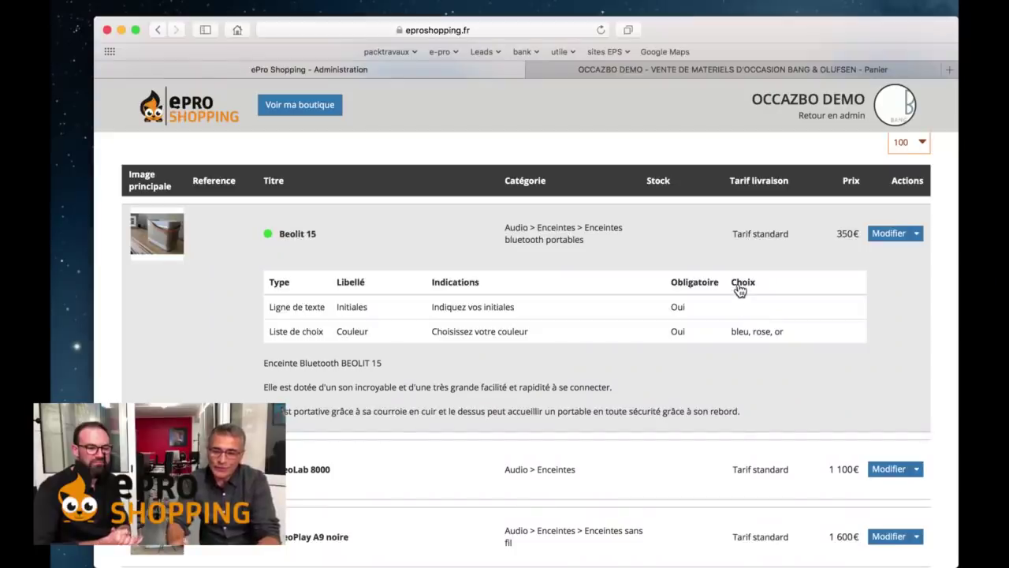
scroll(740, 290, up, 3)
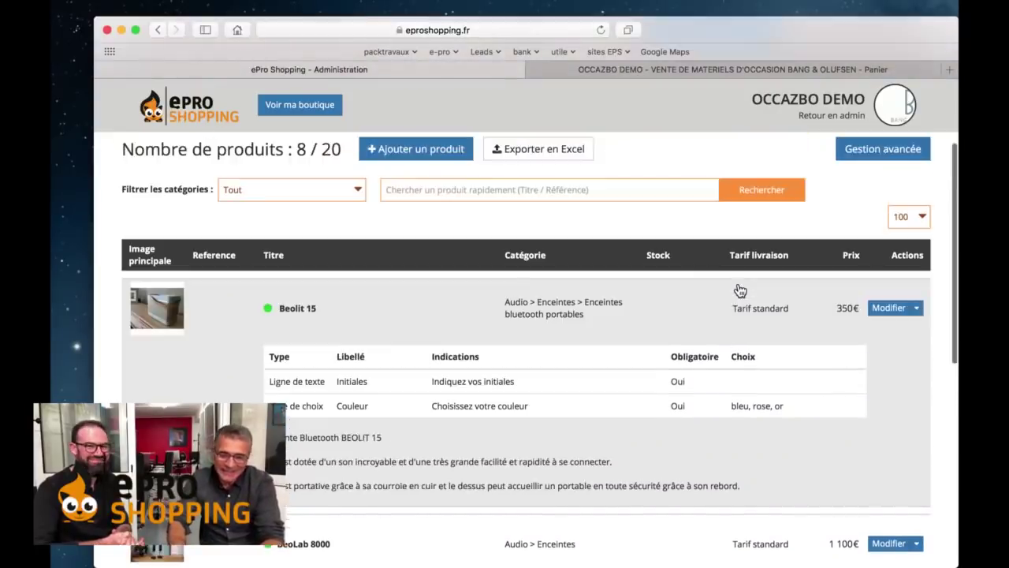
scroll(738, 299, down, 1)
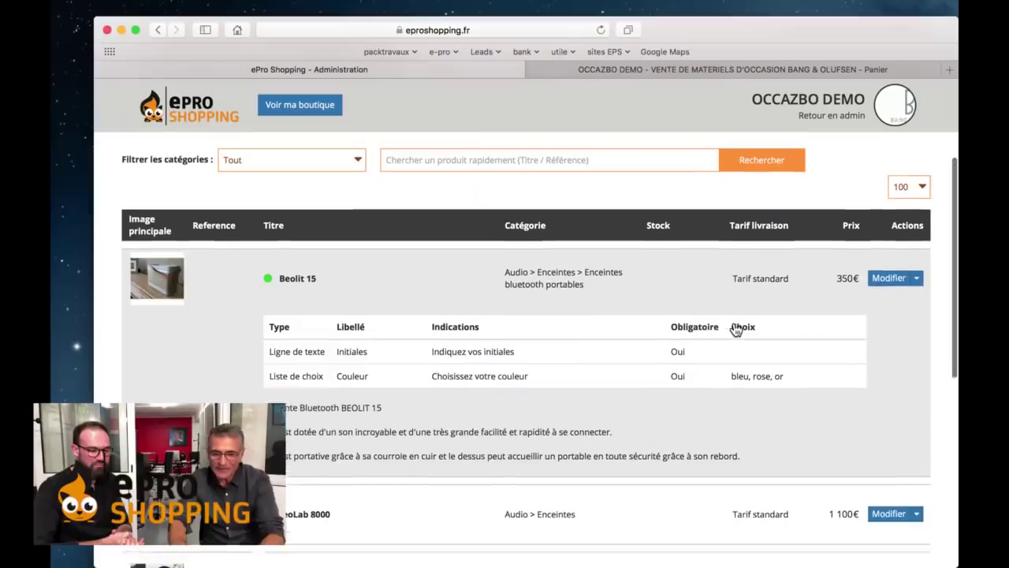